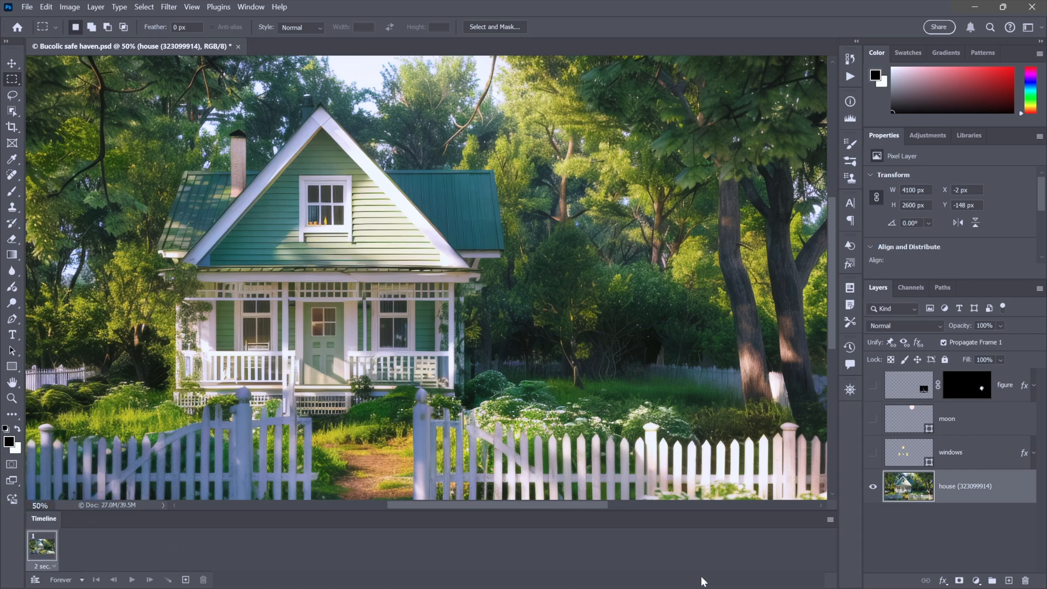
- Turn off New Layers Visible in All Frames for the frame animation and add a second frame
left_click(830, 519)
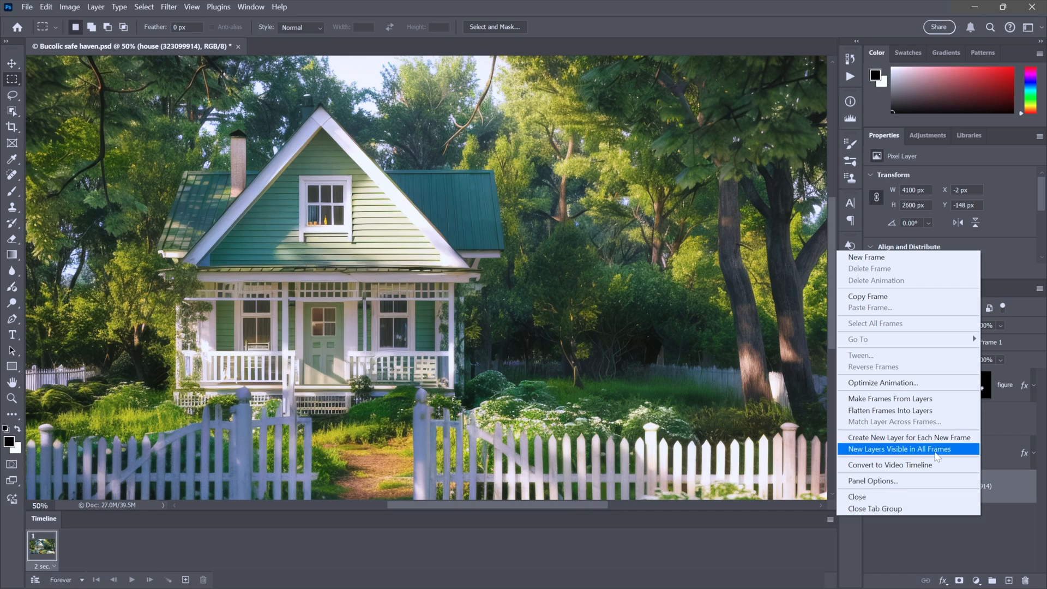
left_click(936, 449)
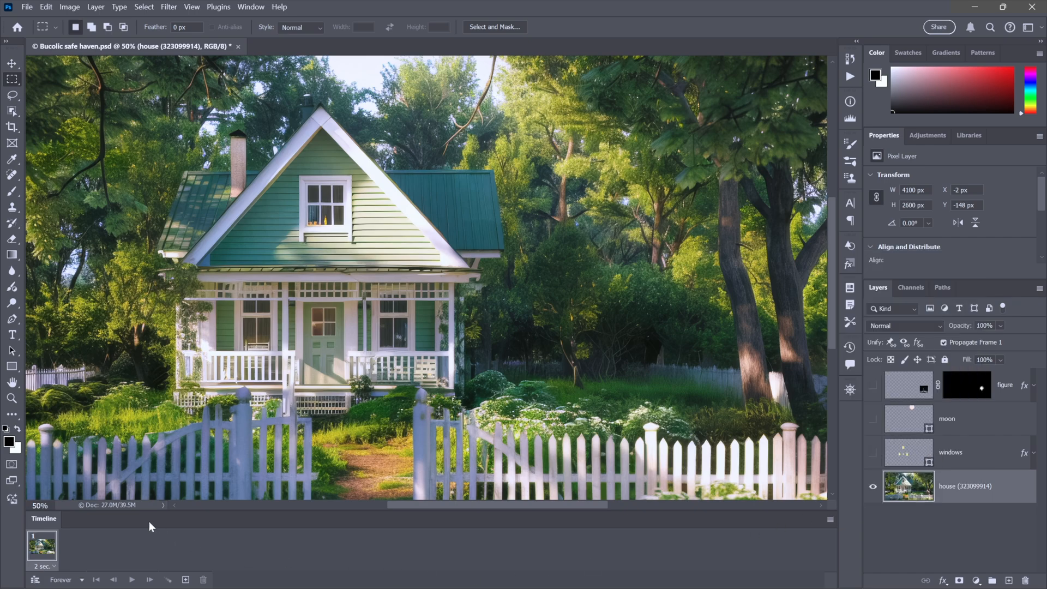
left_click(185, 580)
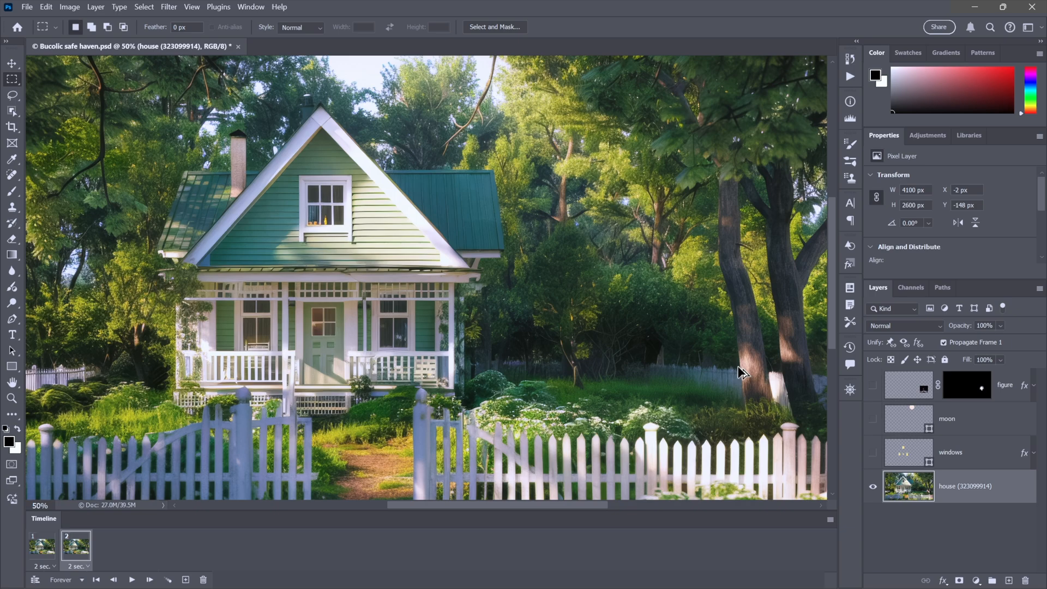
- Duplicate the house layer in the second frame and name the copy "day to night"
key("ctrl+alt+j")
type("day ")
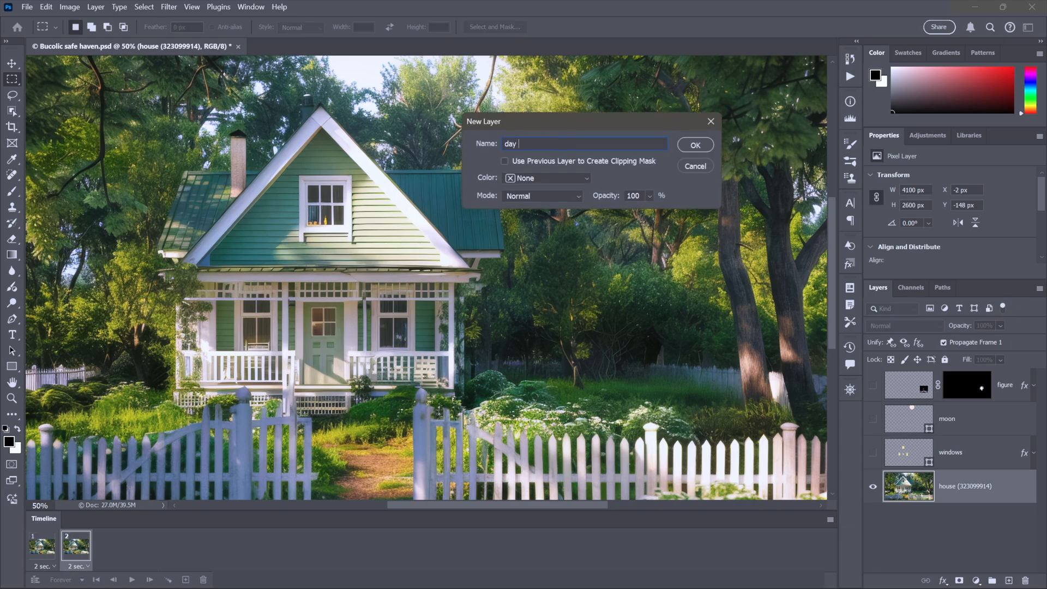
type("to night")
key("Return")
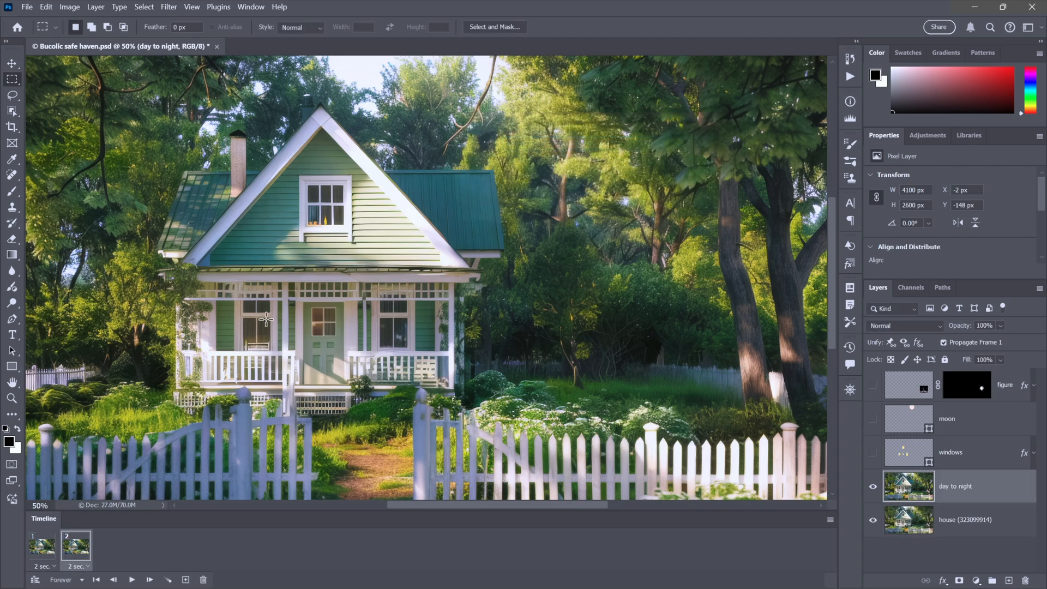
- Start the Camera Raw Filter on the day to night layer with Exposure -1.50, Contrast +100, Highlights -100 and Shadows +100
left_click(169, 8)
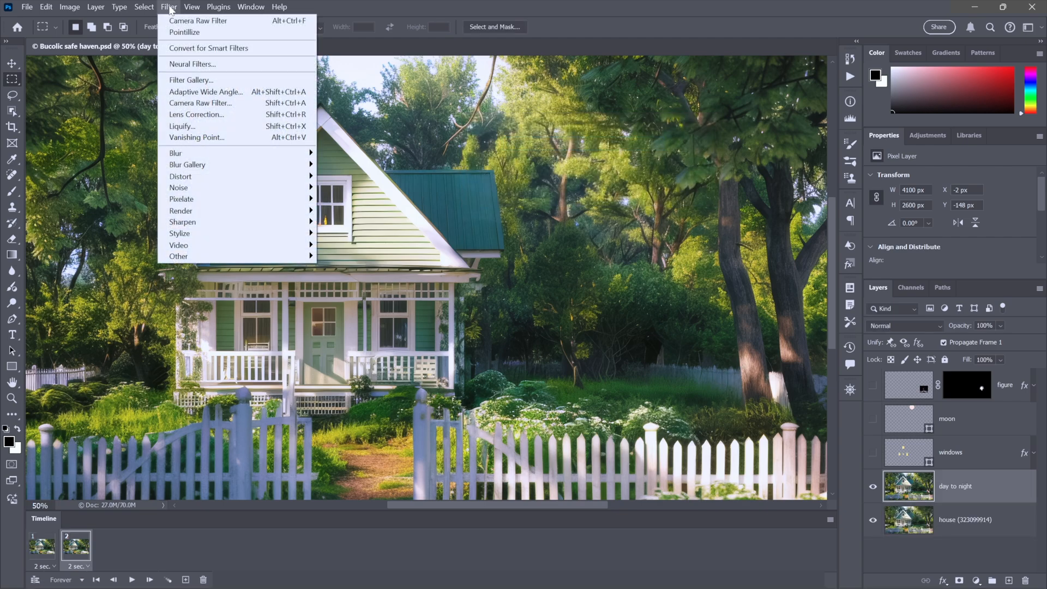
left_click(230, 106)
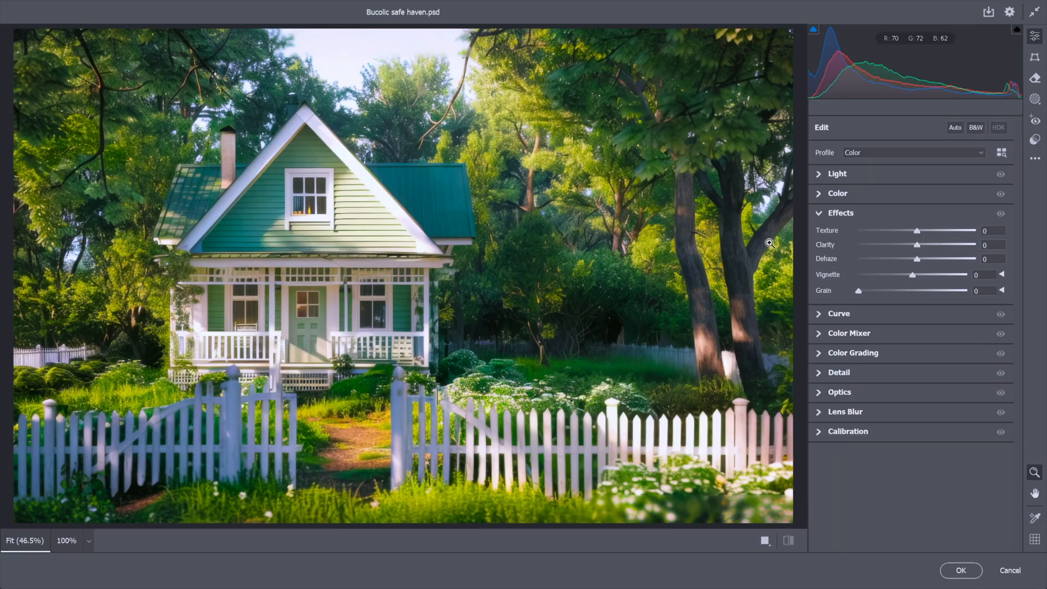
left_click(819, 174)
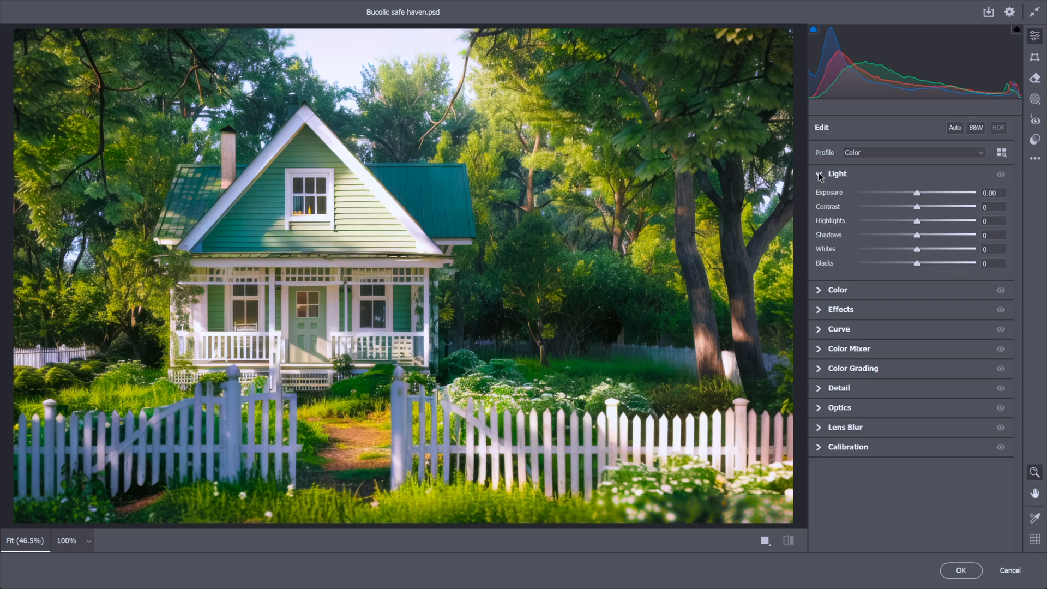
left_click(999, 194)
key("shift+Down")
key("shift+Down")
key("shift+Down")
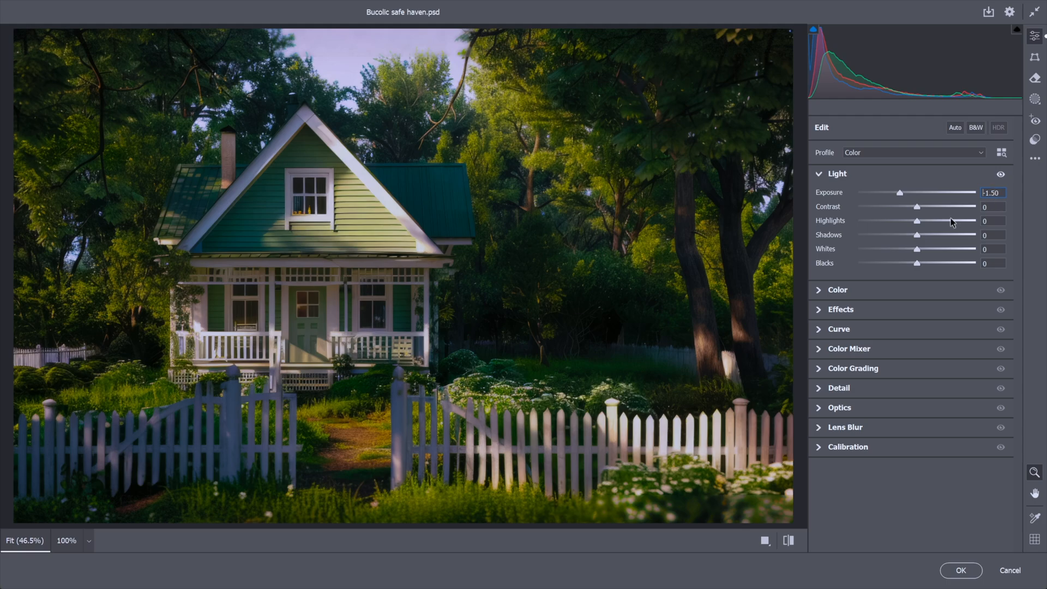
left_click_drag(917, 207, 1012, 205)
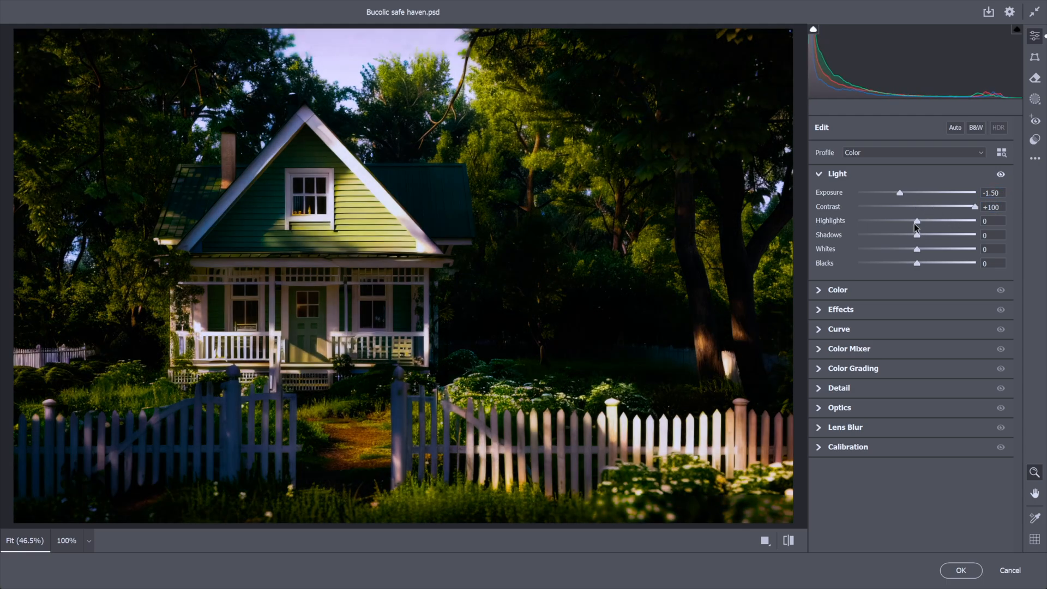
left_click_drag(916, 221, 818, 218)
left_click_drag(915, 239, 1019, 238)
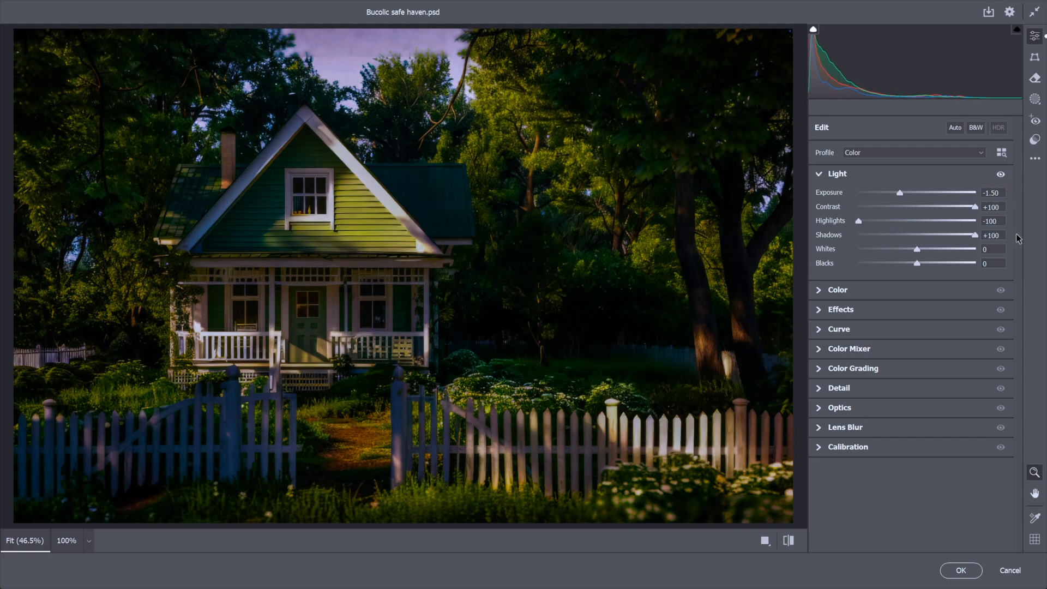
- Set the Camera Raw Clarity to -50 and Vignette to -50, and apply the filter
left_click(816, 310)
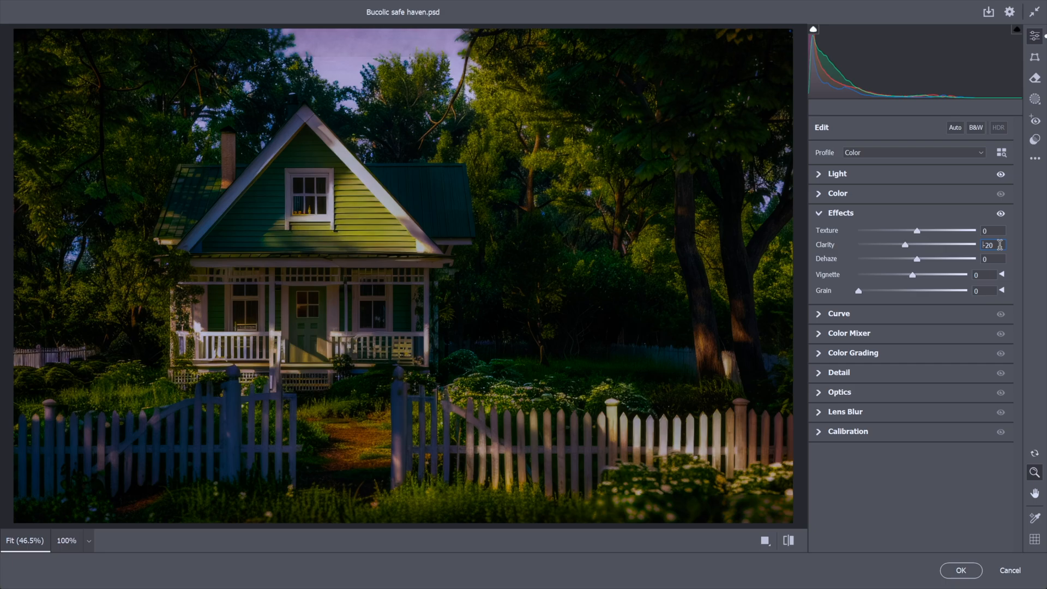
left_click(999, 245)
type("-50")
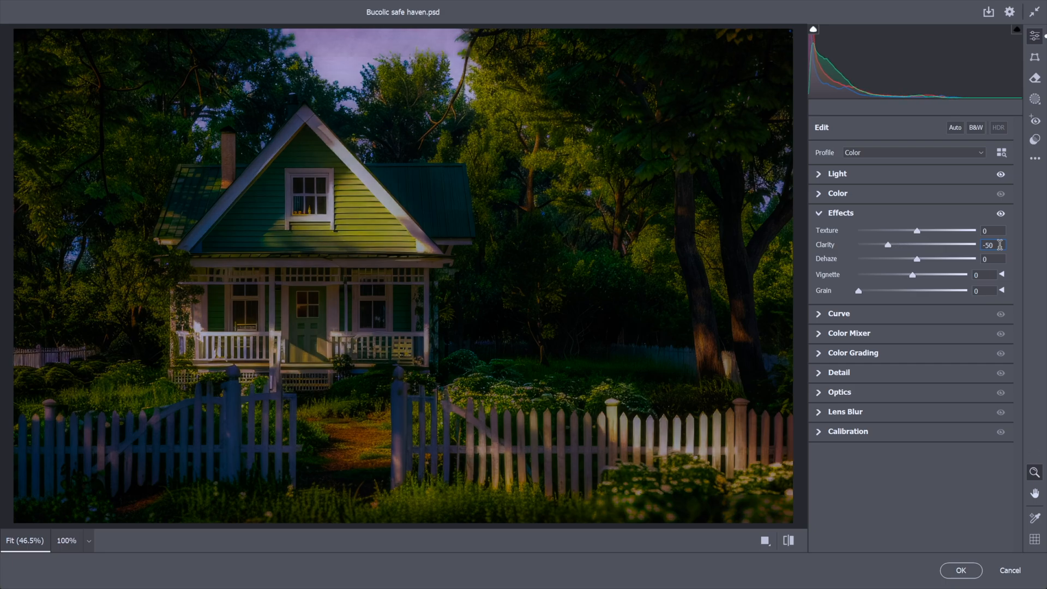
key("Tab")
type("-40")
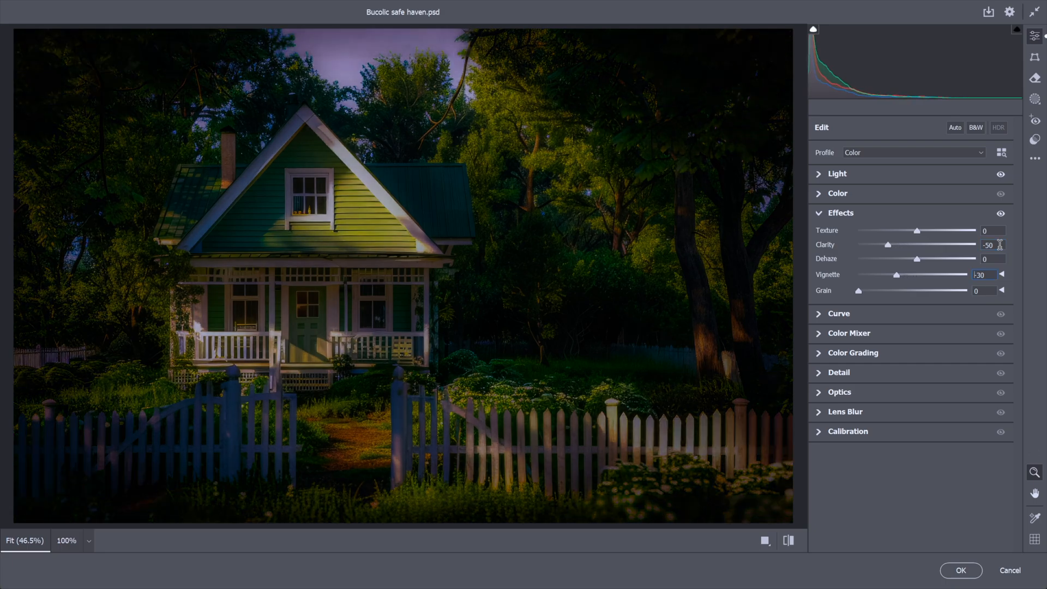
key("shift+Down")
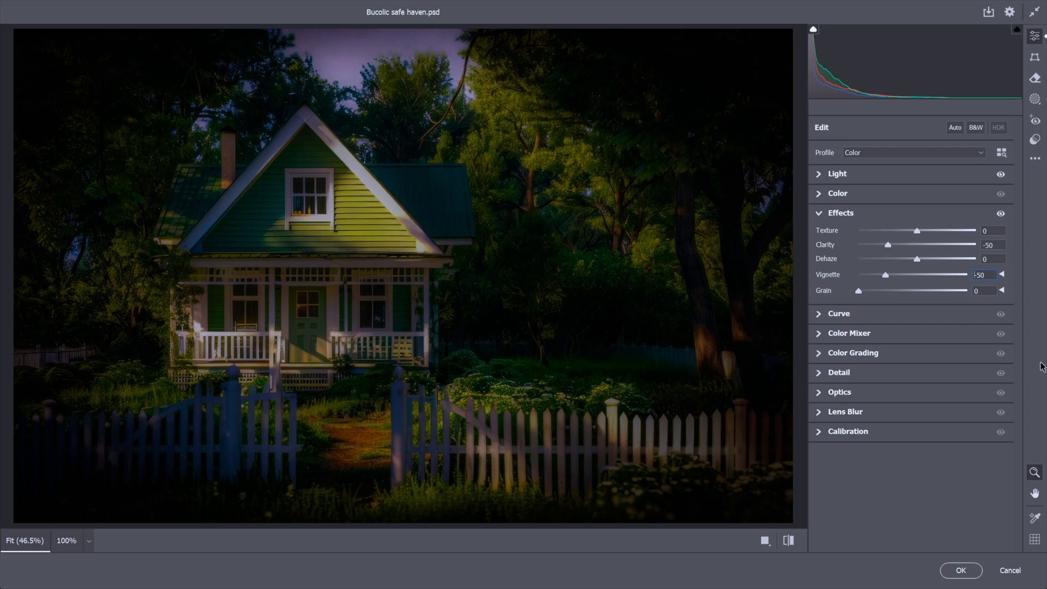
left_click(961, 570)
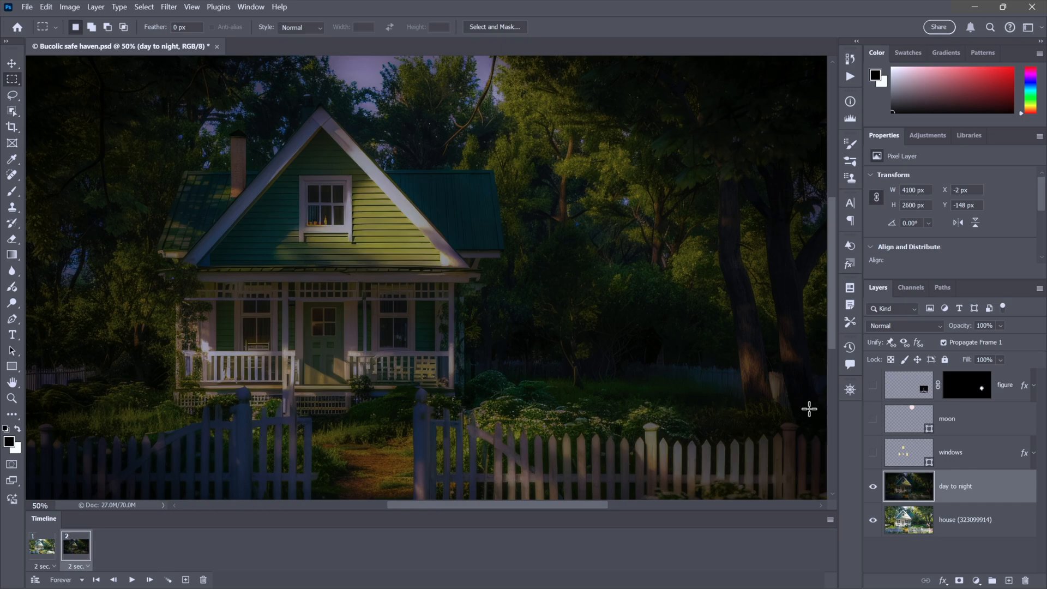
- Add a Gradient Map adjustment layer above day to night and insert a new color stop at location 30 in its gradient
left_click(975, 581)
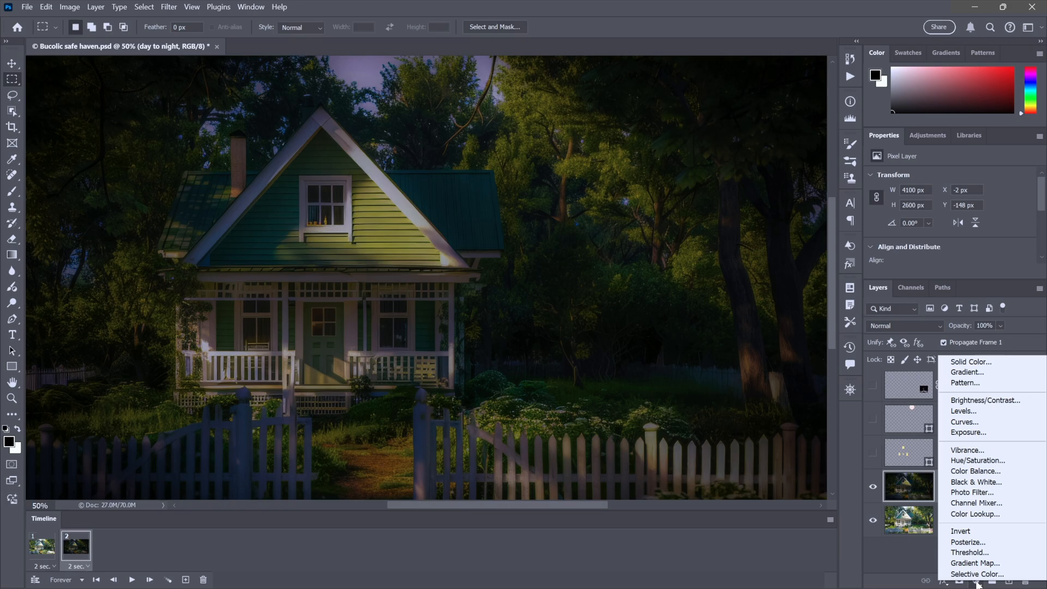
left_click(1008, 564)
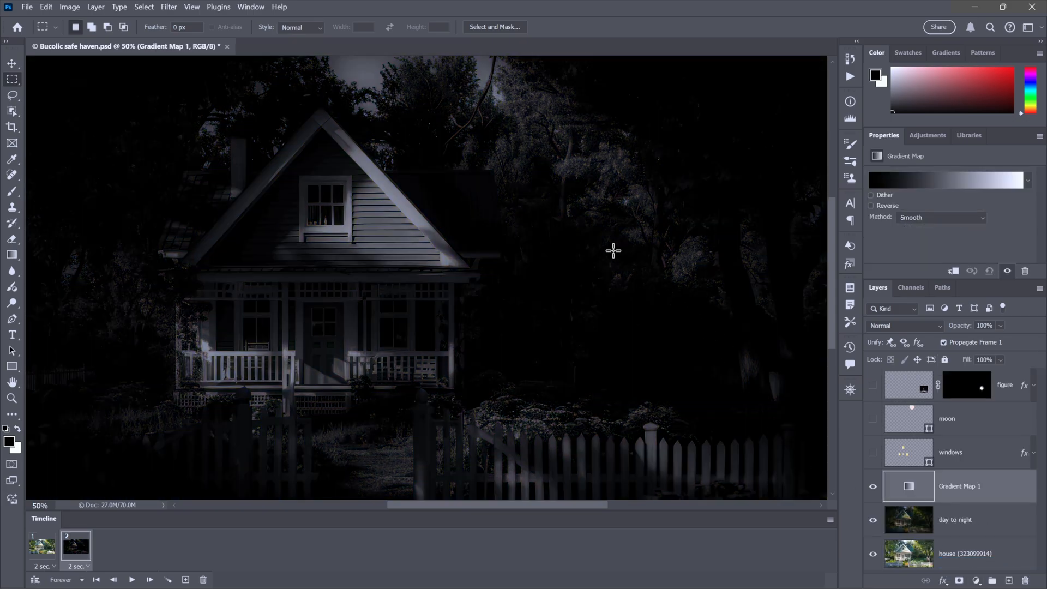
left_click(920, 181)
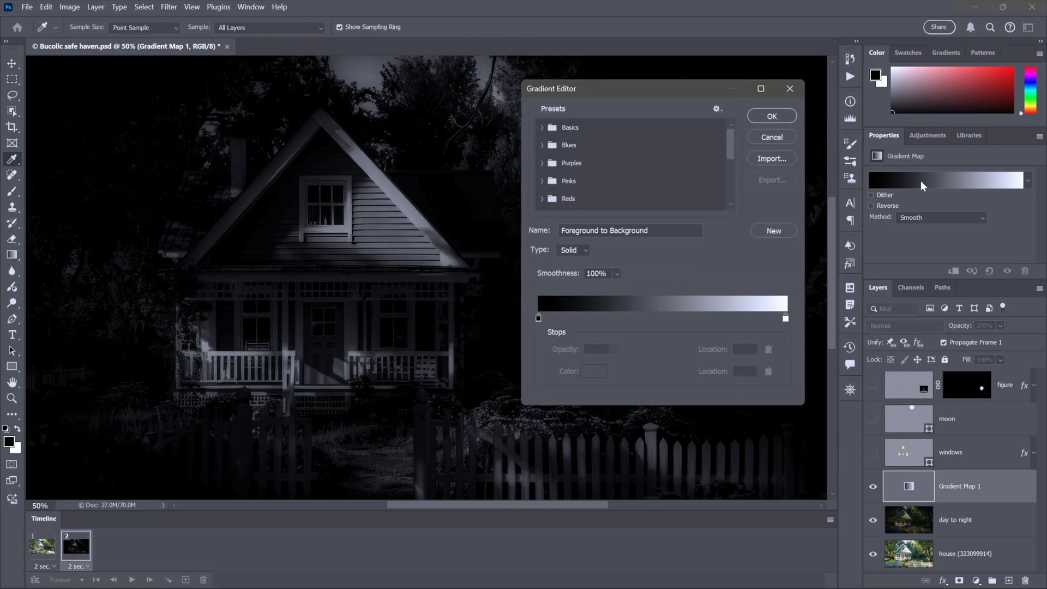
left_click(620, 320)
left_click_drag(620, 320, 616, 323)
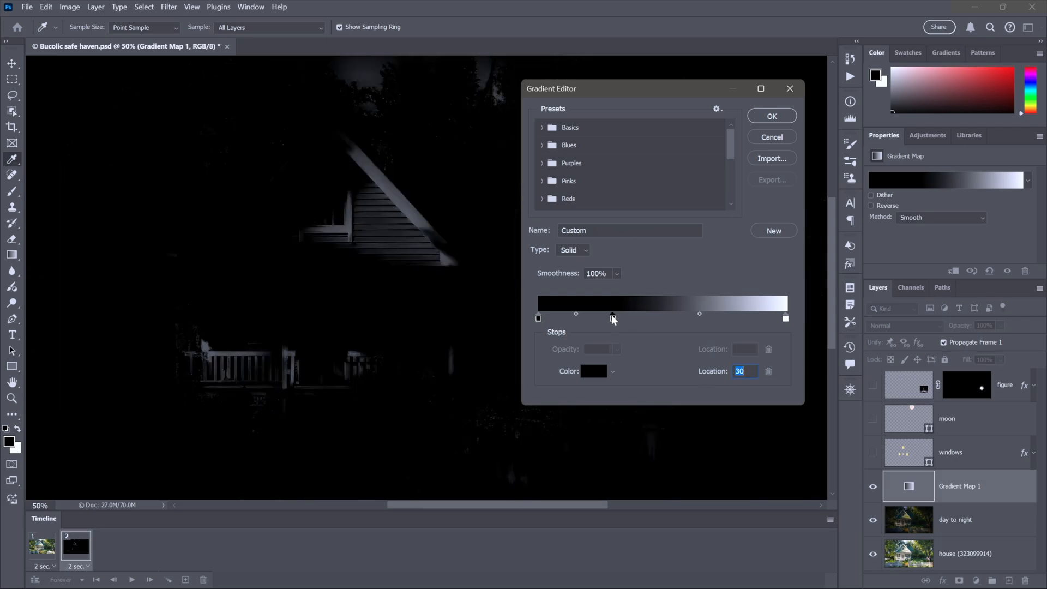
- Set the color of the gradient stop at location 30 to hue 10, saturation 80 and brightness 40
double_click(612, 318)
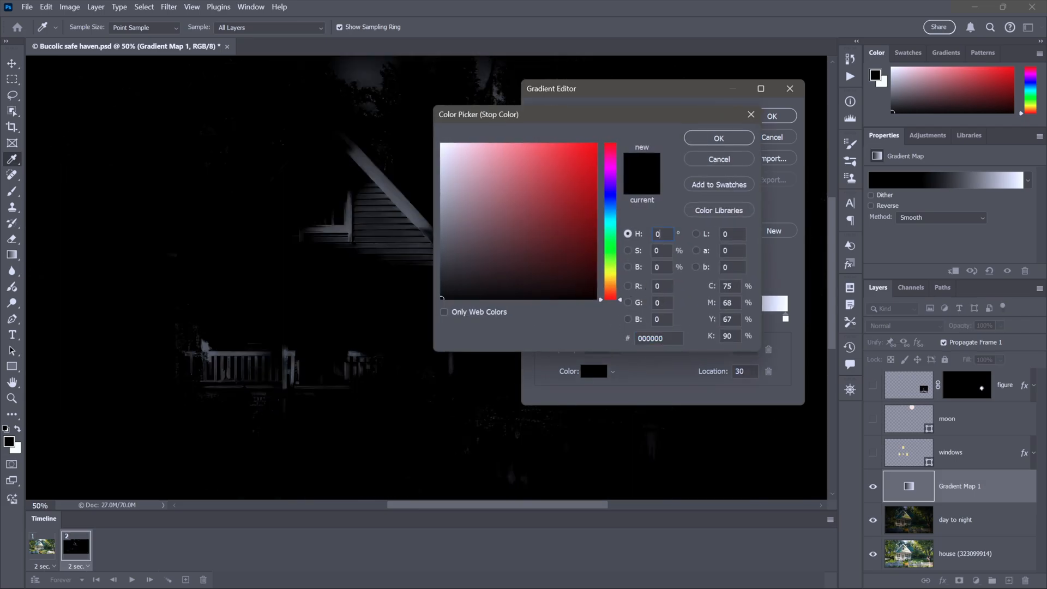
key("shift+Up")
key("Tab")
key("shift+Up")
key("shift+Up")
key("shift+Up")
key("shift+Up")
key("shift+Up")
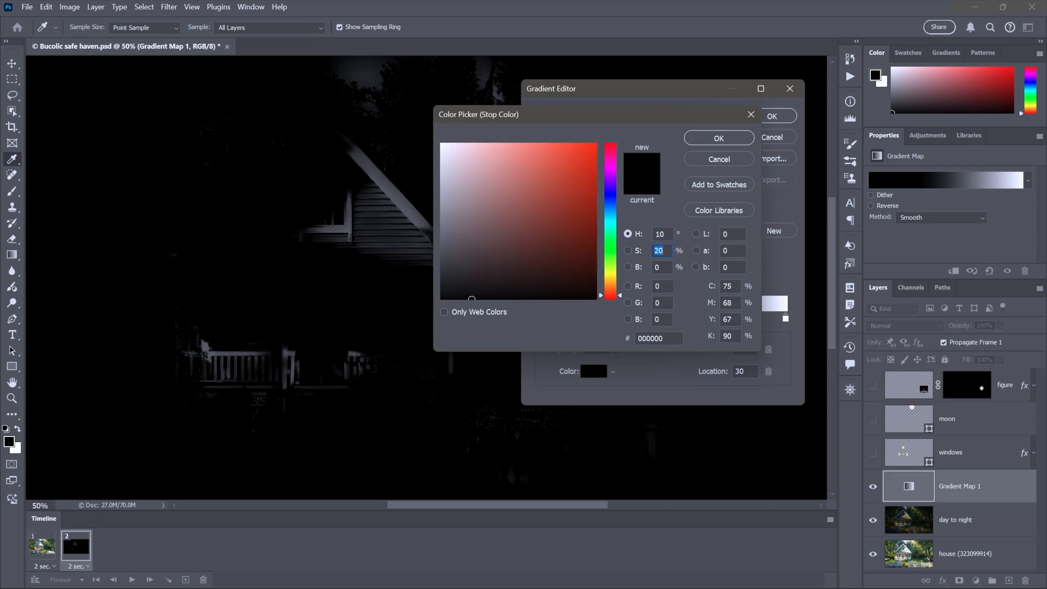
key("shift+Up")
key("shift+Up")
key("shift+Up")
key("Tab")
key("shift+Up")
key("shift+Up")
key("shift+Up")
key("shift+Up")
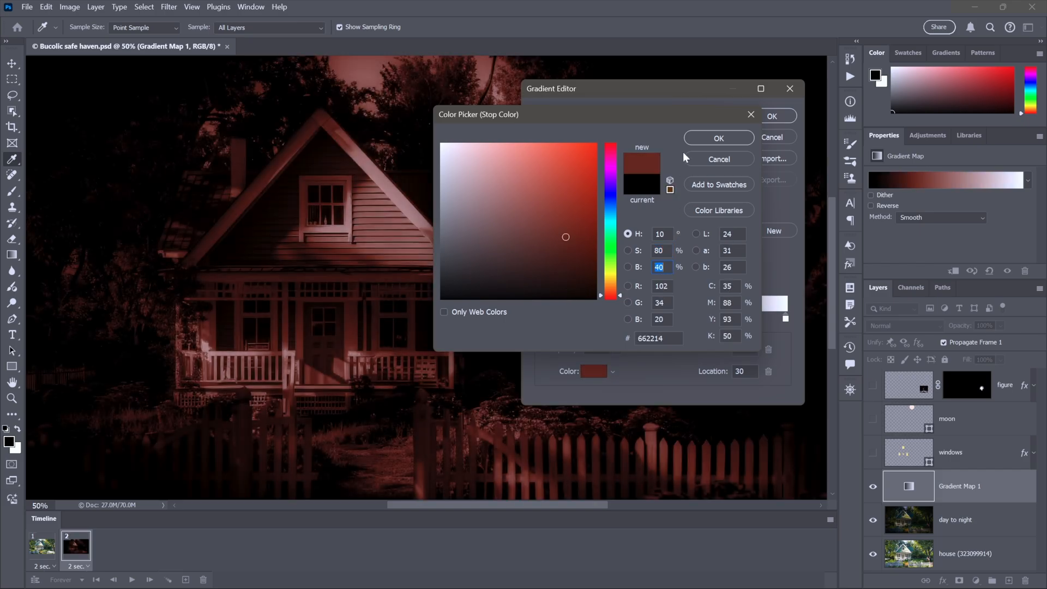
left_click(695, 136)
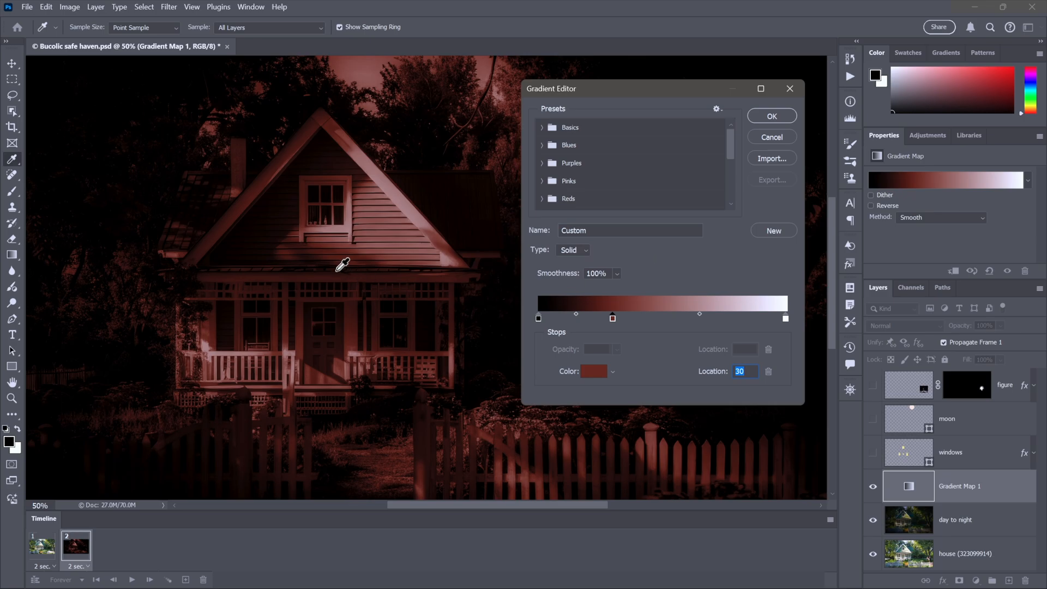
- Add another gradient stop at location 70 with hue 30, saturation 20 and brightness 80
left_click(706, 319)
left_click_drag(708, 324, 712, 325)
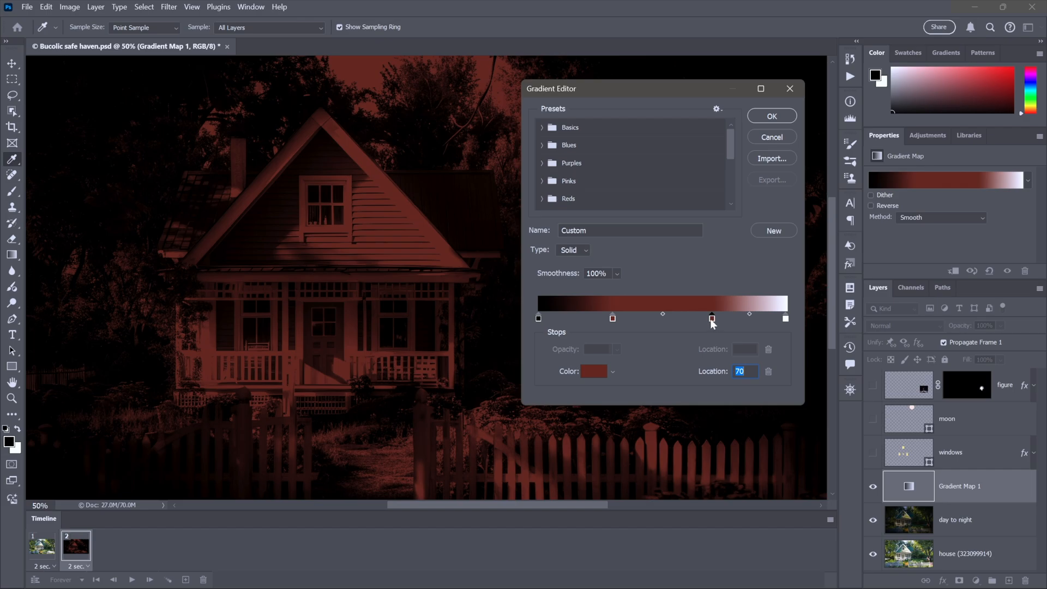
double_click(711, 319)
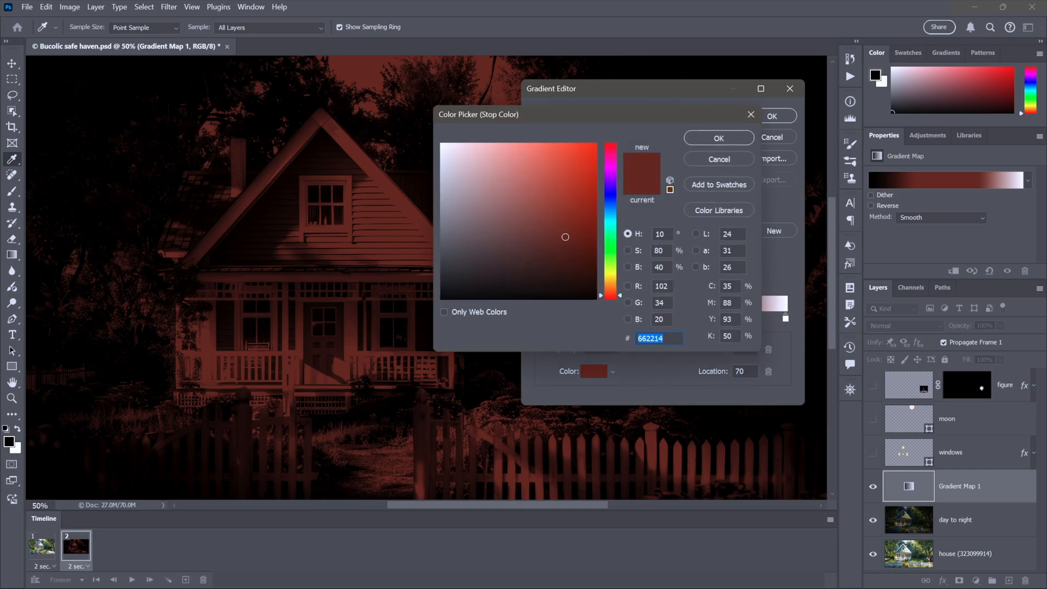
left_click(664, 234)
key("shift+Up")
key("shift+Up")
key("Tab")
key("shift+Down")
key("shift+Down")
key("shift+Down")
key("shift+Down")
key("shift+Down")
key("shift+Down")
key("Tab")
key("shift+Up")
key("shift+Up")
key("shift+Up")
key("shift+Up")
key("shift+Up")
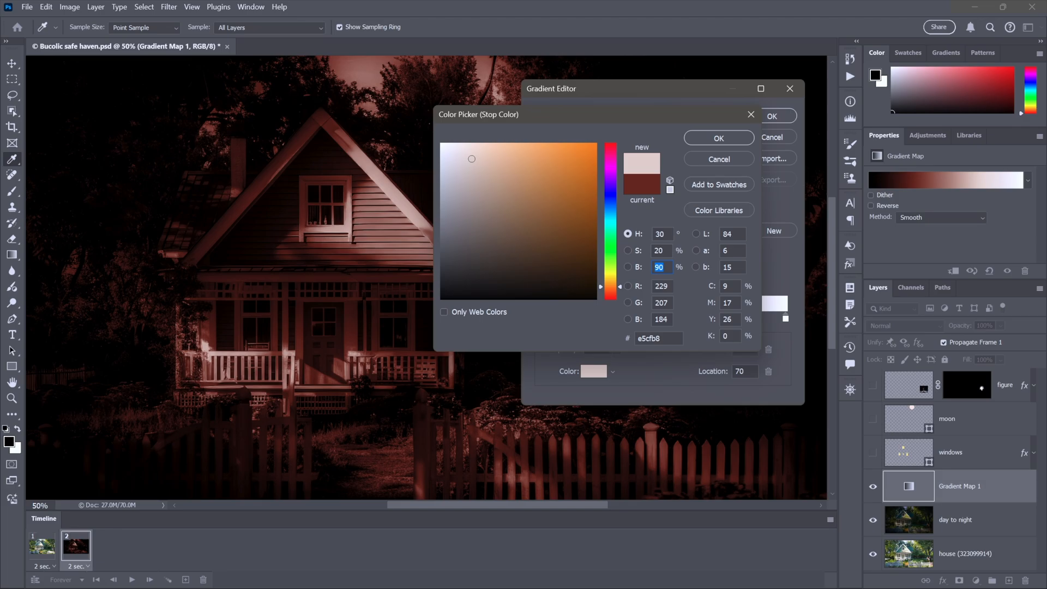
key("shift+Up")
key("shift+Down")
key("shift+Down")
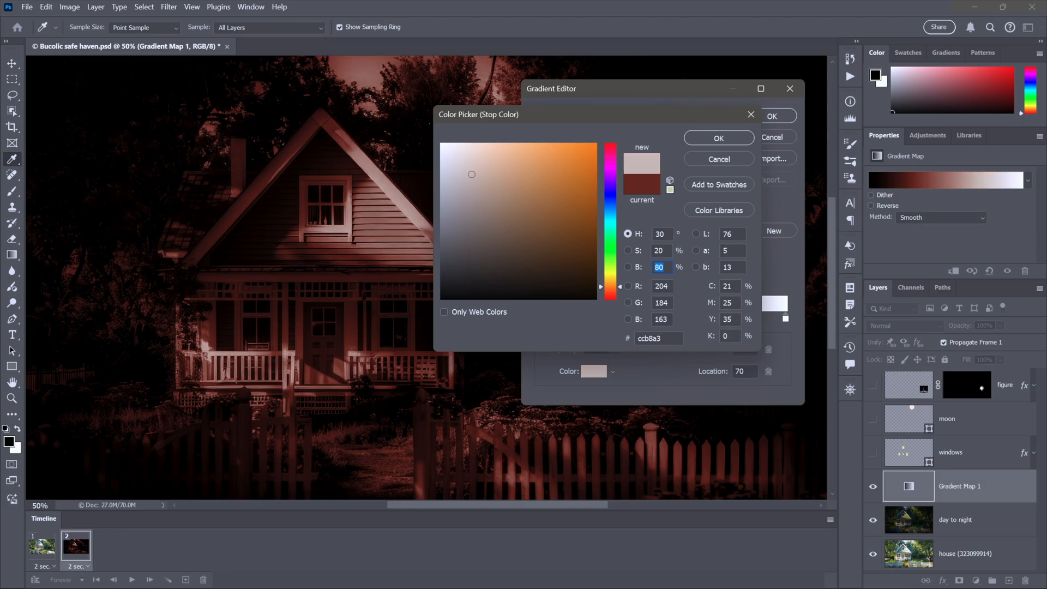
left_click(720, 140)
- Reduce the white end stop's brightness to 80 and accept the edited gradient
double_click(785, 320)
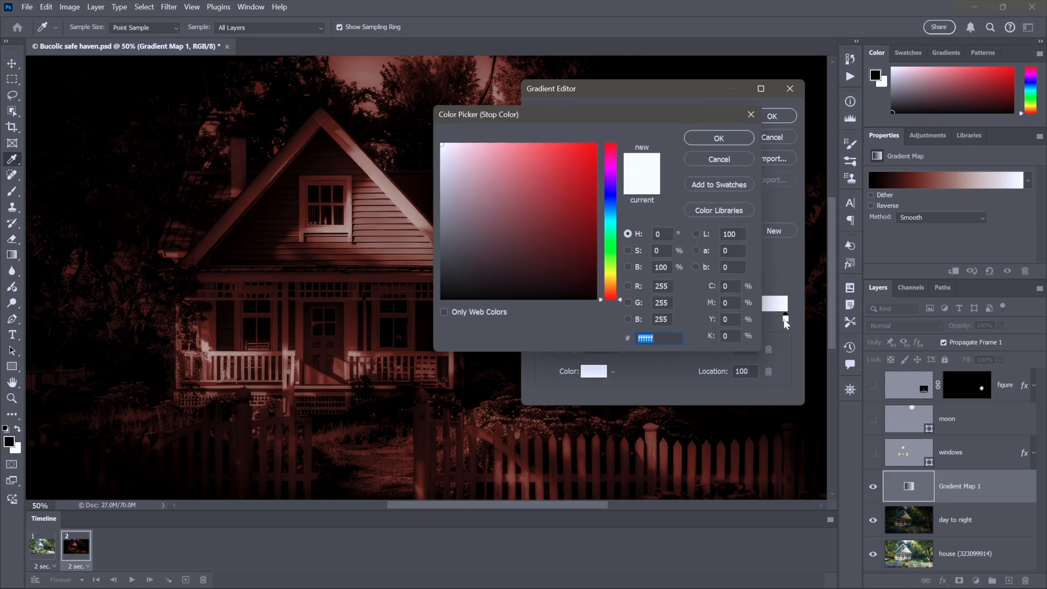
left_click(667, 268)
key("shift+Down")
key("shift+Down")
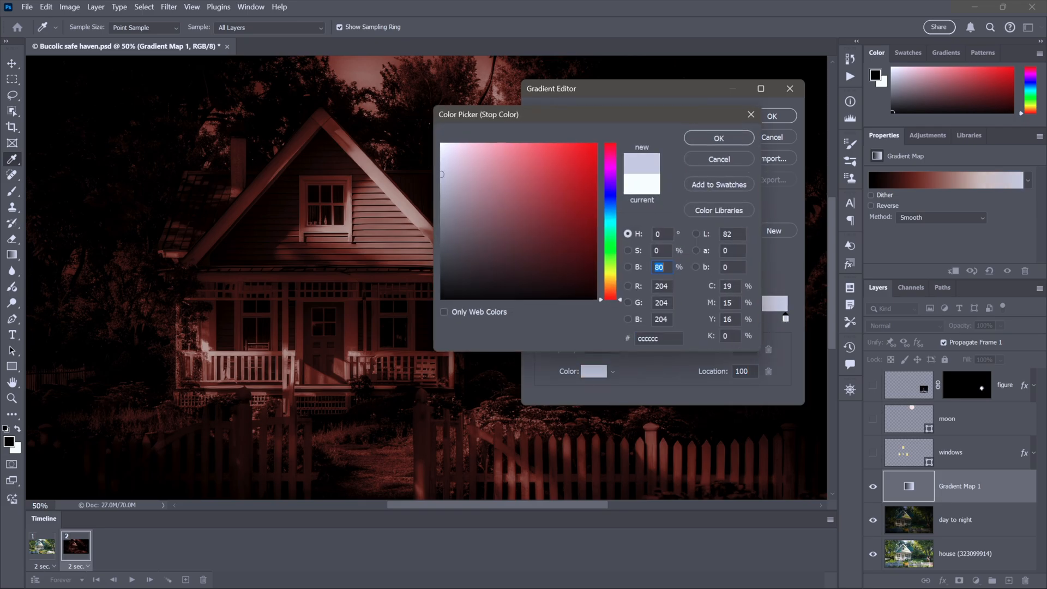
left_click(709, 139)
left_click(772, 116)
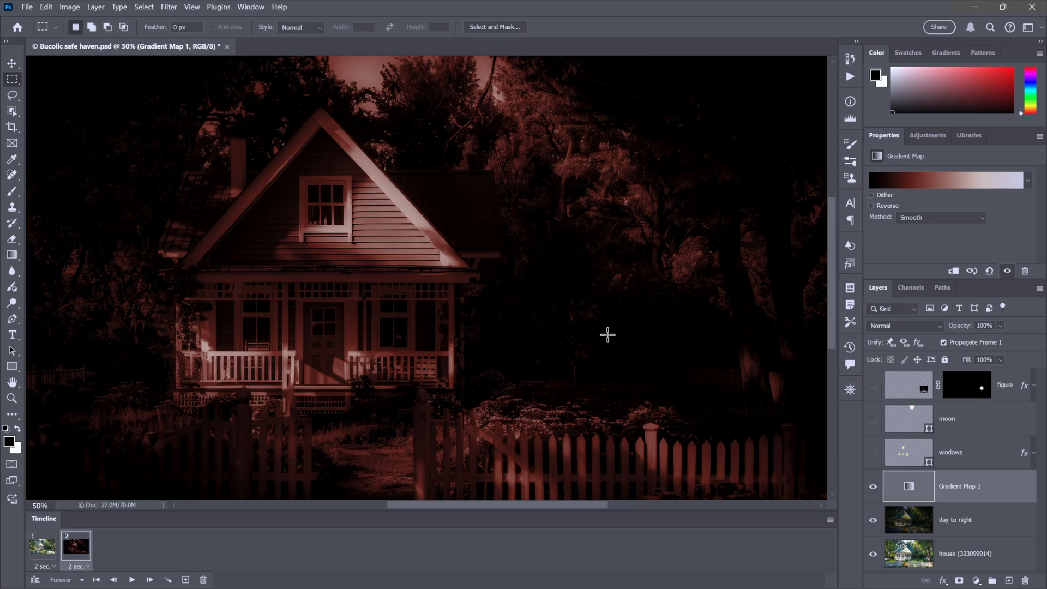
- Make the windows layer visible in the second frame and select that layer
left_click(873, 453)
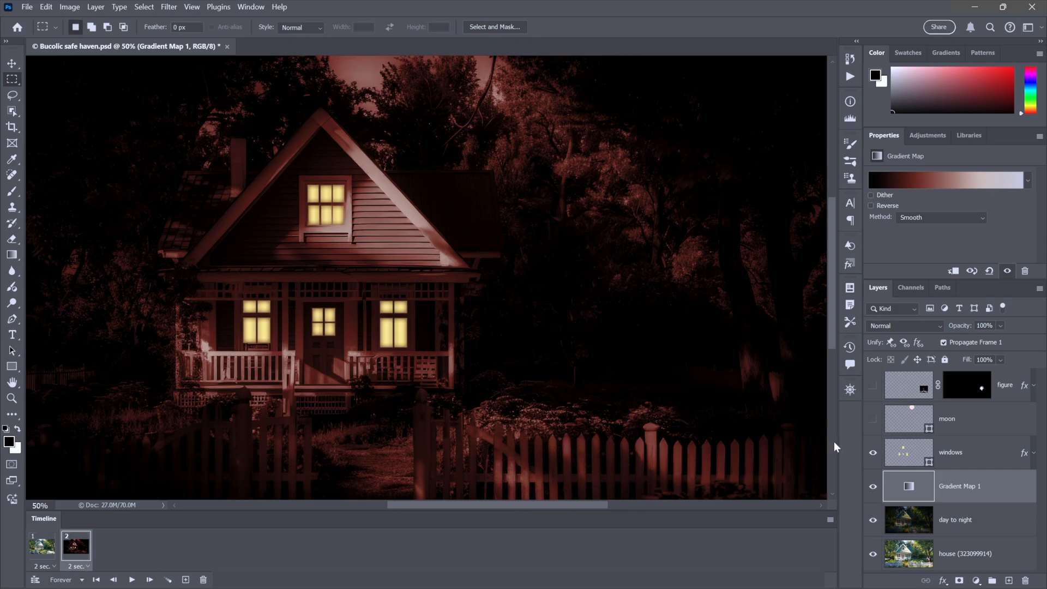
left_click(872, 455)
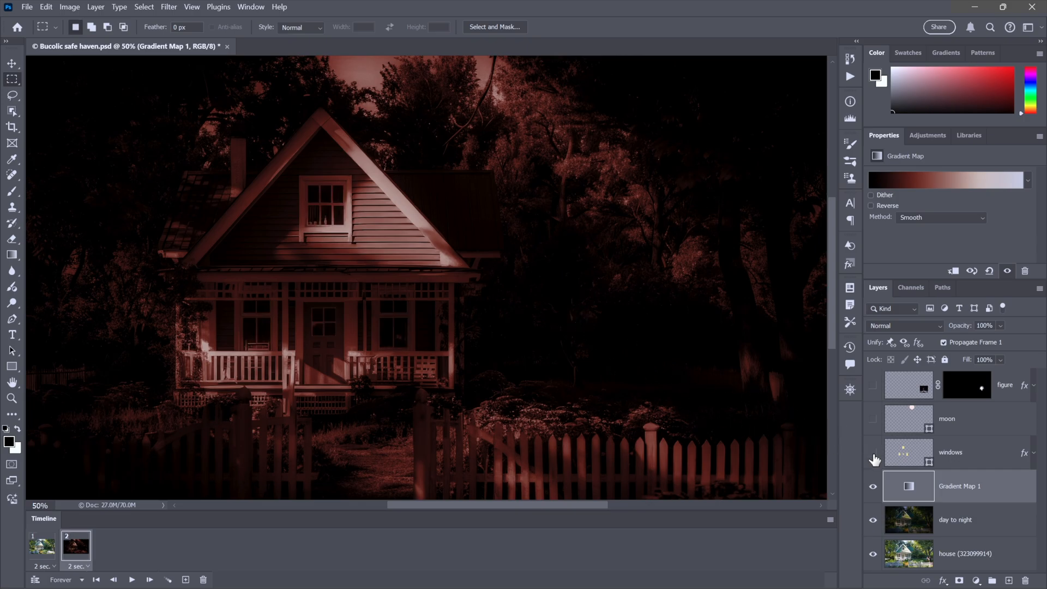
left_click(873, 454)
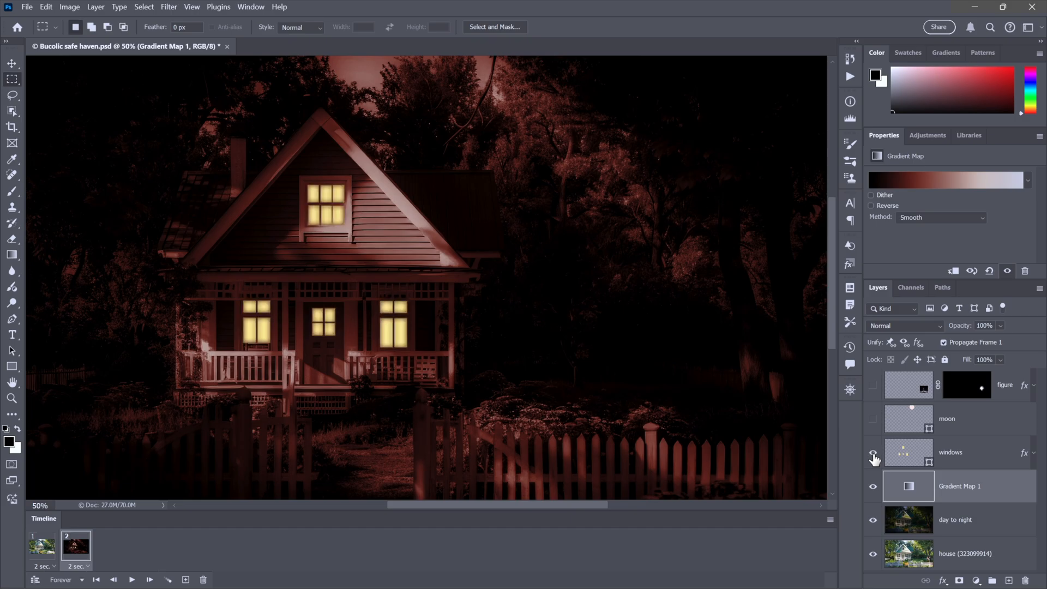
left_click(905, 454)
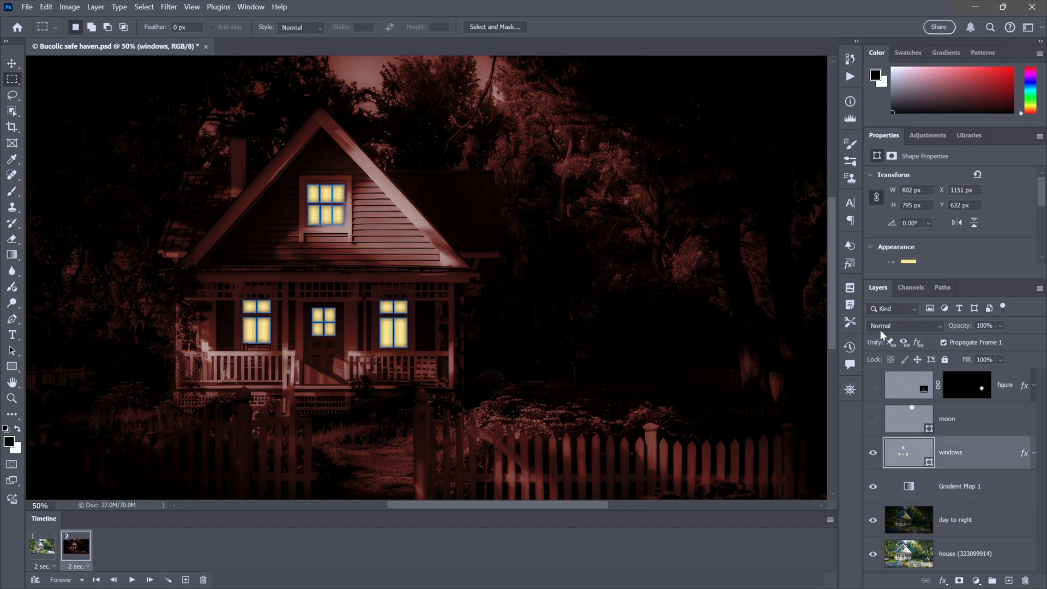
- Make the moon layer visible in the second frame and set the black Blend If range for its underlying layer to 10 / 40
left_click(873, 420)
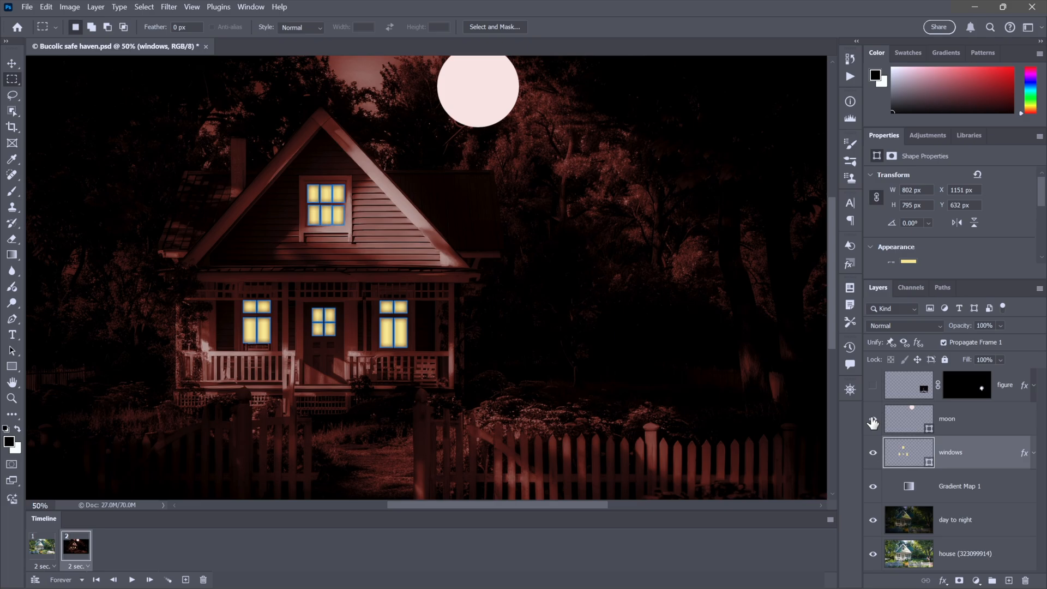
left_click(985, 425)
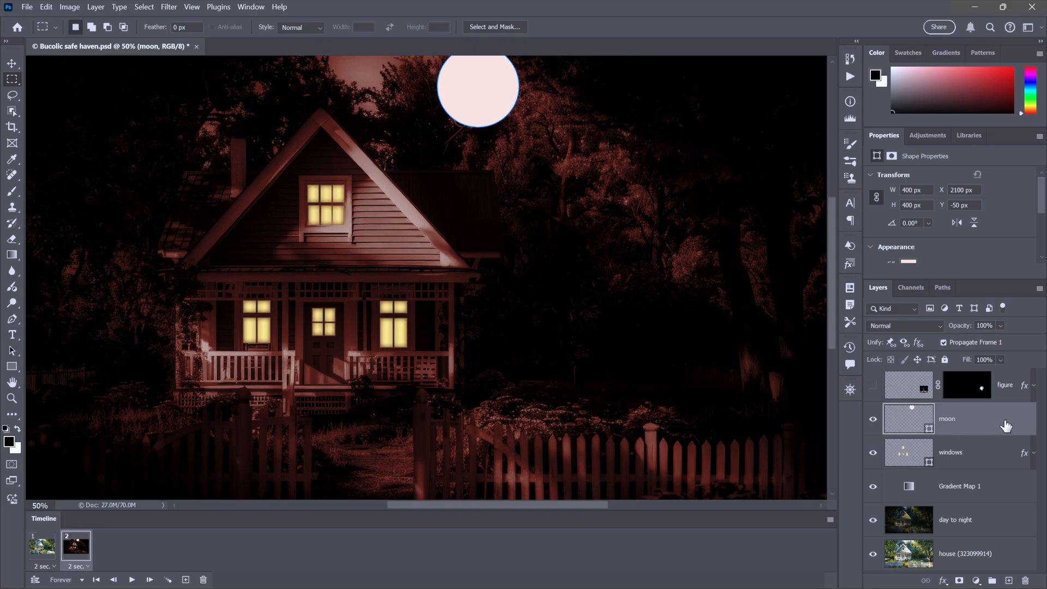
double_click(1030, 428)
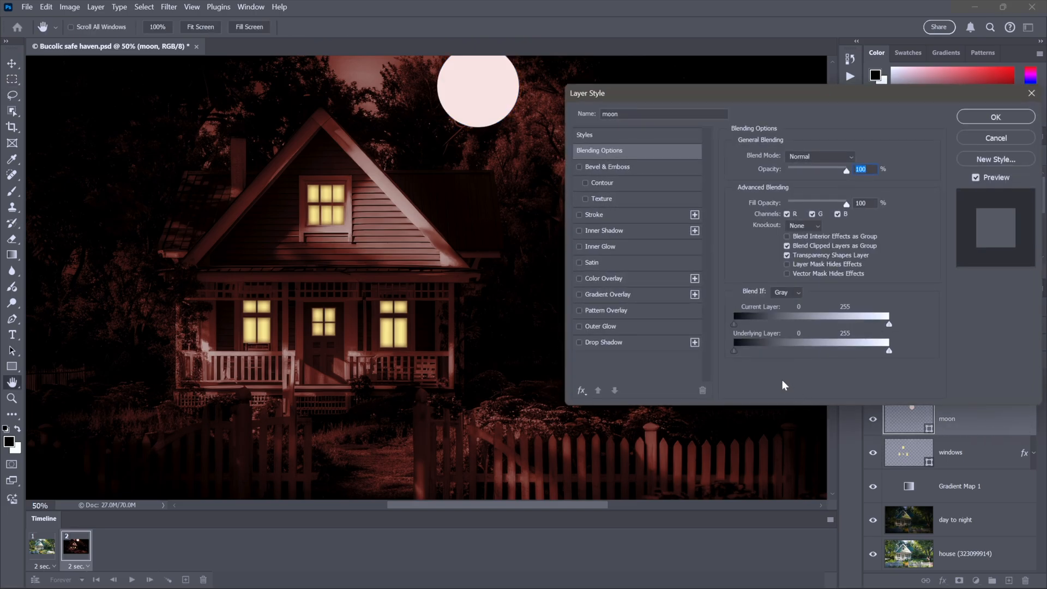
left_click_drag(731, 351, 741, 351)
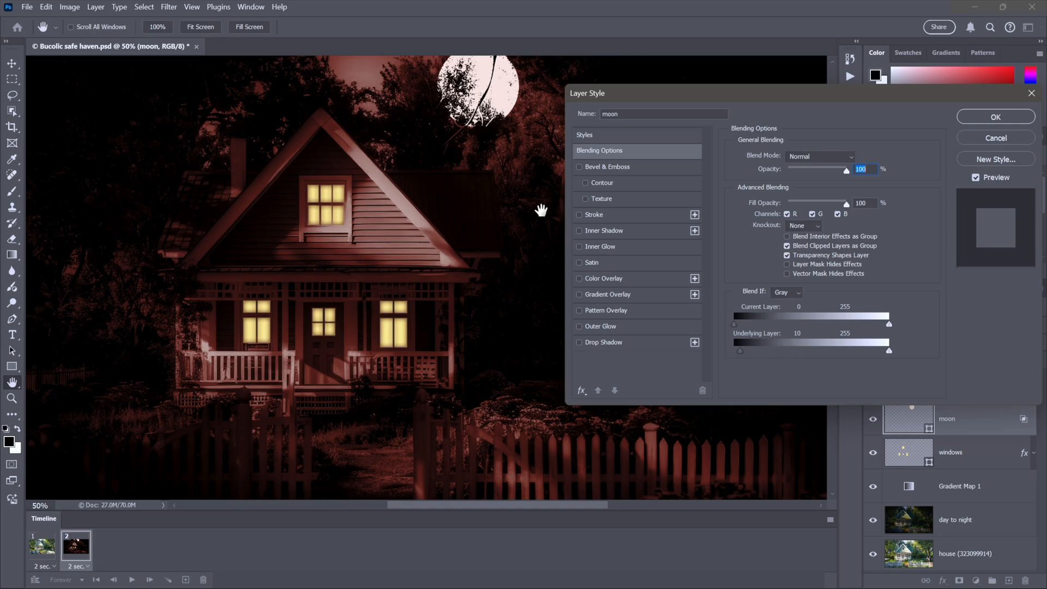
left_click_drag(741, 351, 739, 350)
left_click(742, 351)
left_click(556, 235)
left_click_drag(734, 350, 854, 351)
left_click_drag(733, 352, 740, 351)
key("alt")
left_click_drag(741, 349, 758, 354)
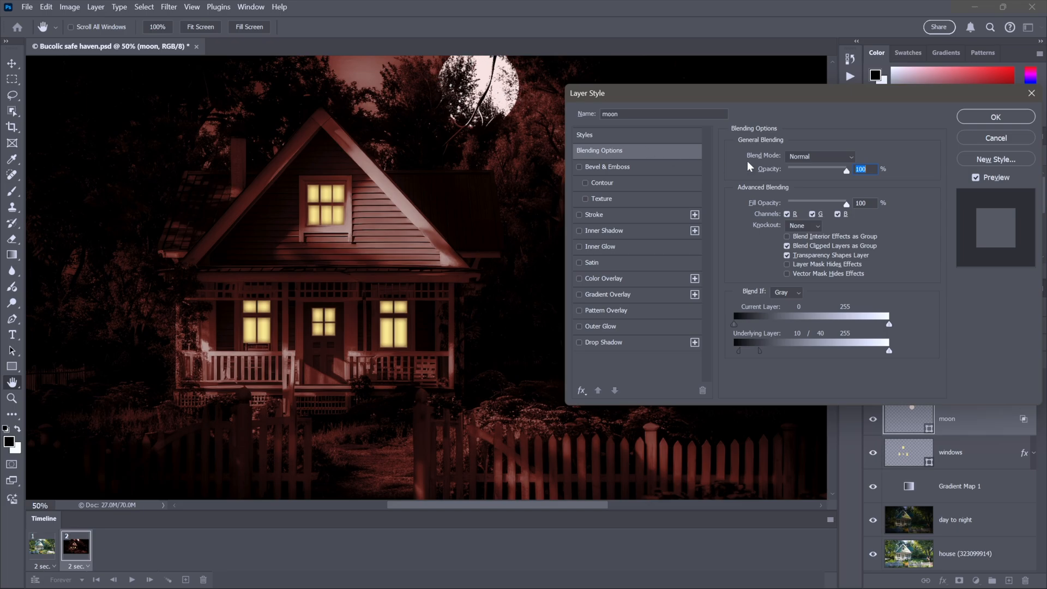
left_click(983, 117)
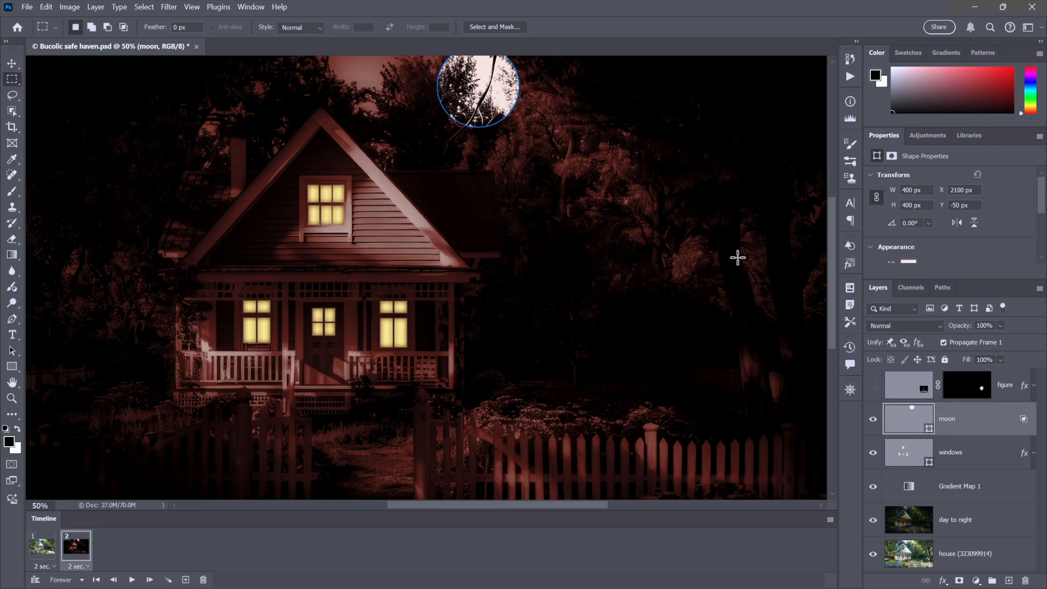
- Feather the moon shape's mask by 20 px and select the day to night layer
left_click(891, 156)
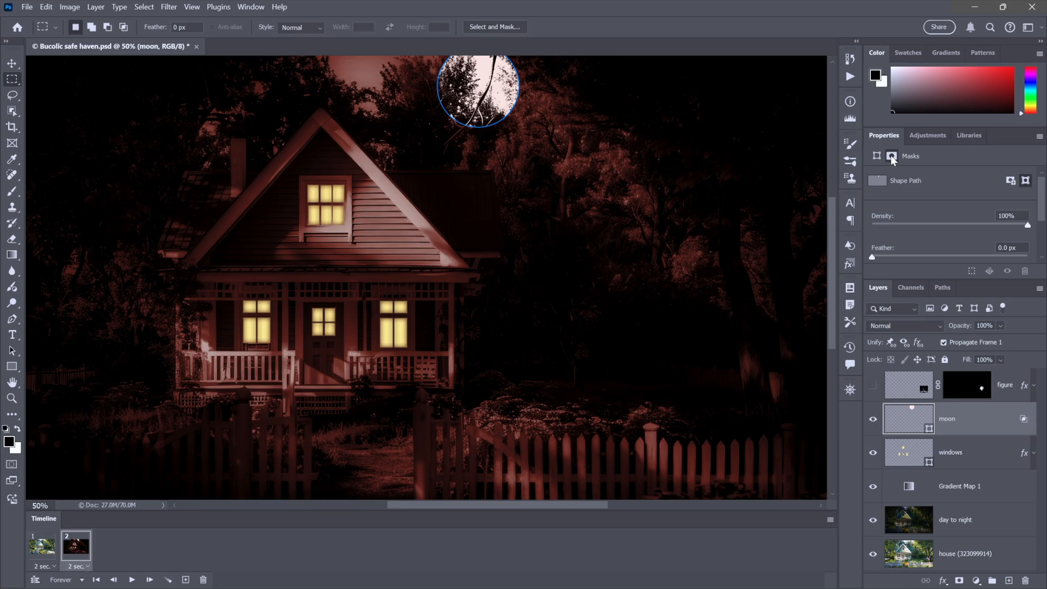
left_click(1007, 248)
type("20")
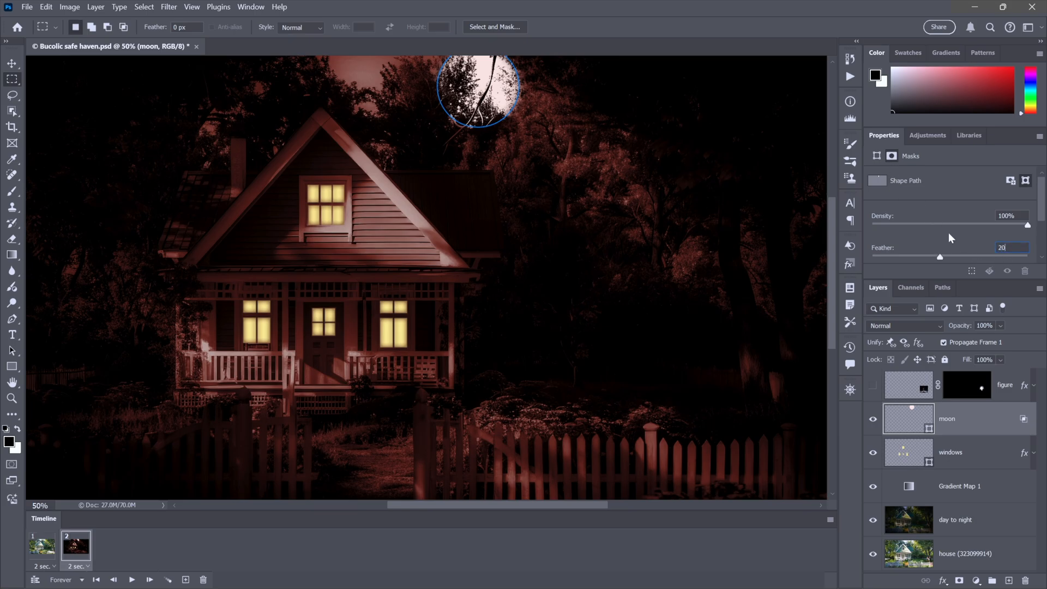
key("Return")
left_click(1010, 527)
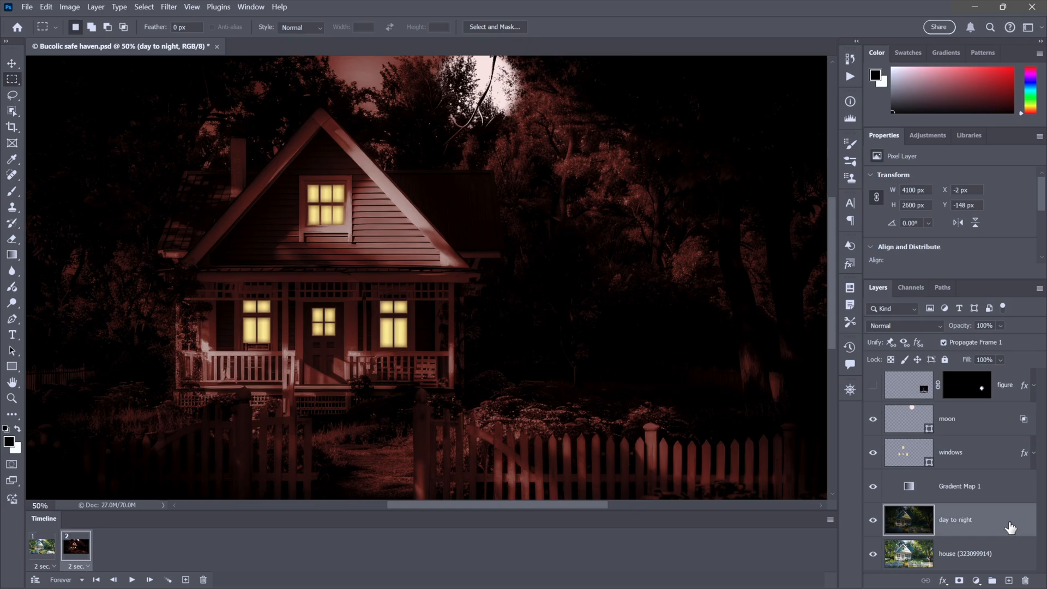
- Compare the two frames and tween the first frame with the next one across all layers, adding 18 frames
left_click(43, 547)
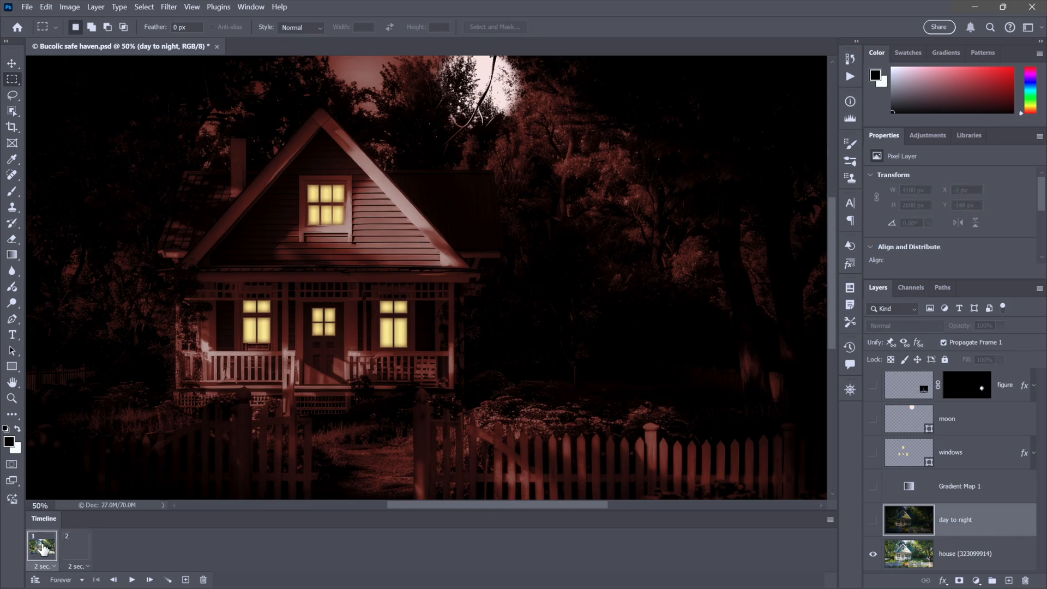
left_click(75, 550)
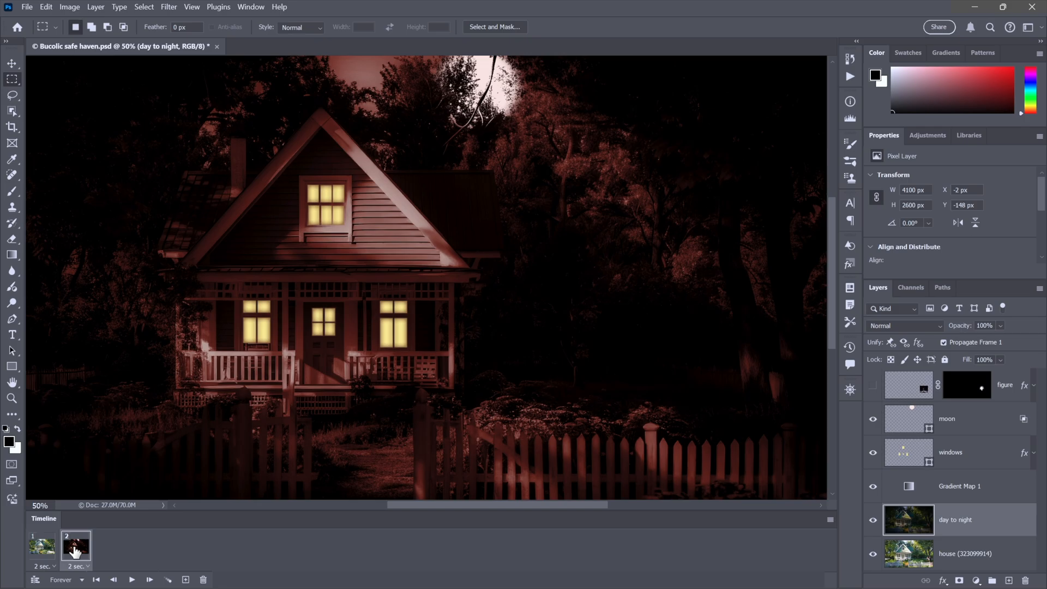
left_click(44, 550)
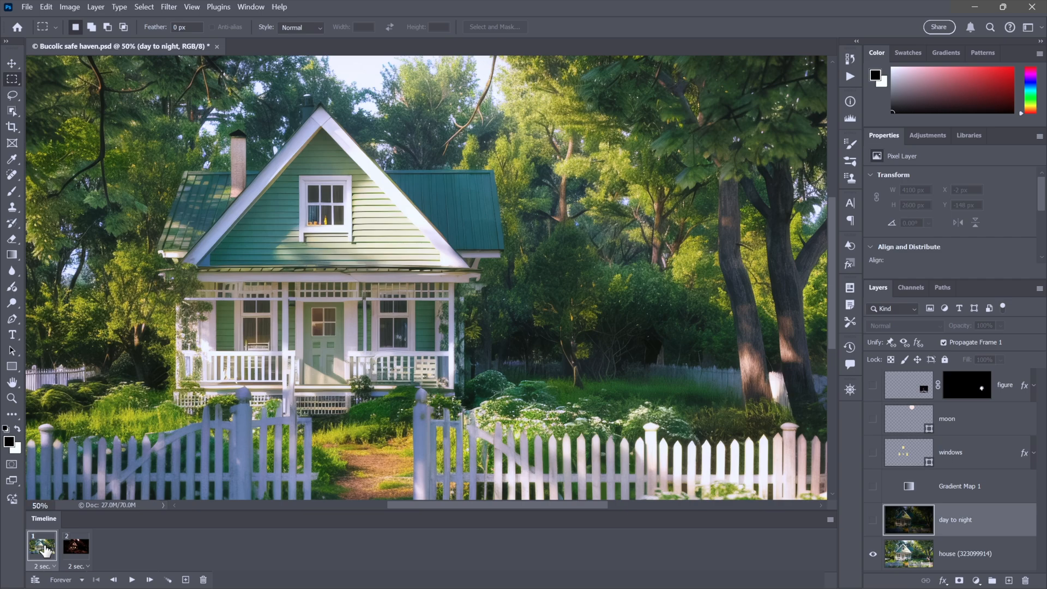
left_click(168, 579)
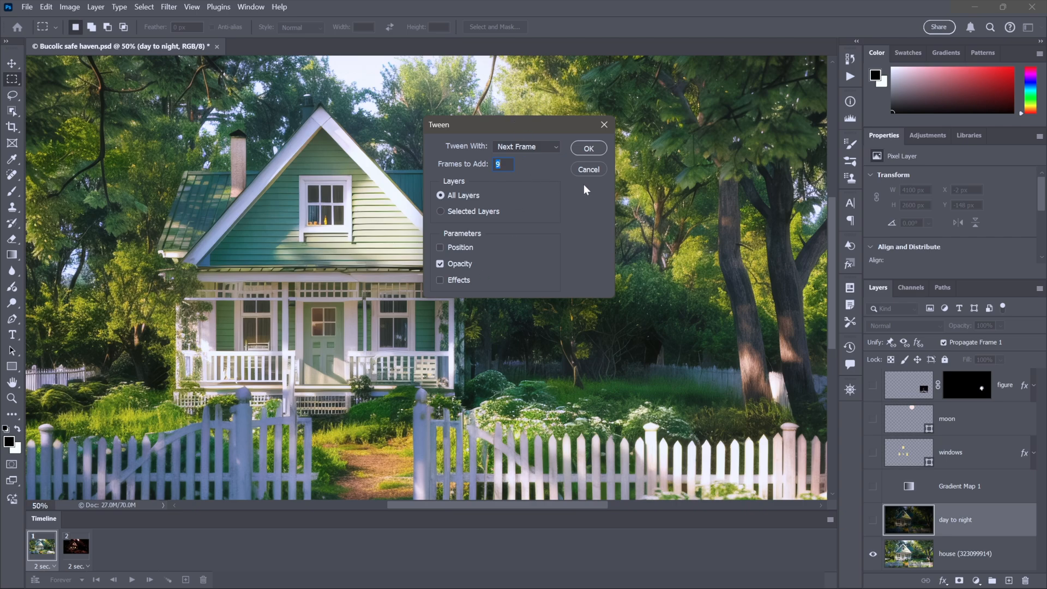
type("18")
left_click(589, 148)
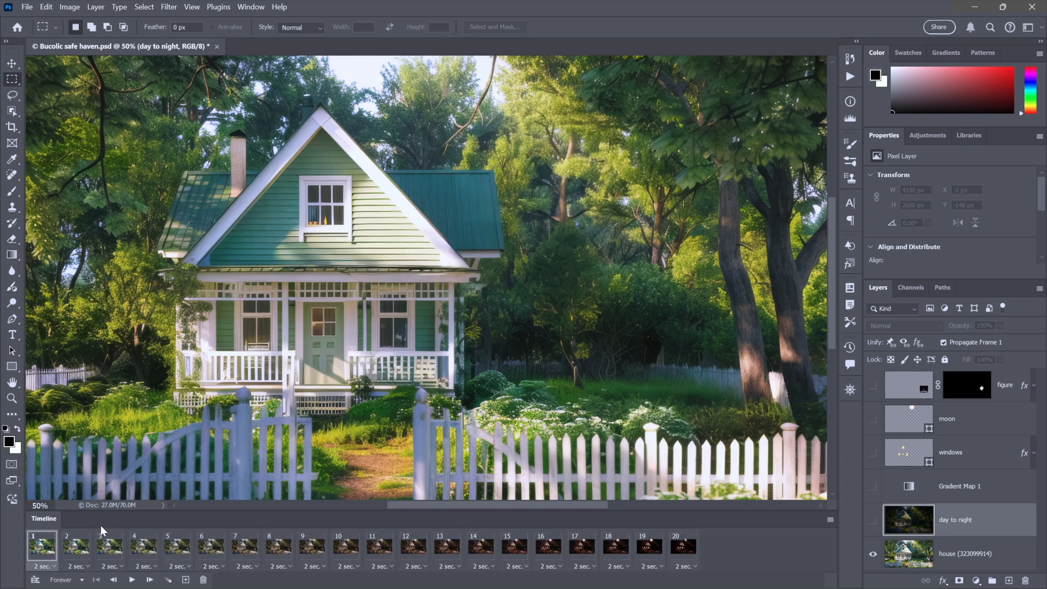
- Set the duration of frames 2 through 19 to no delay
left_click(76, 545)
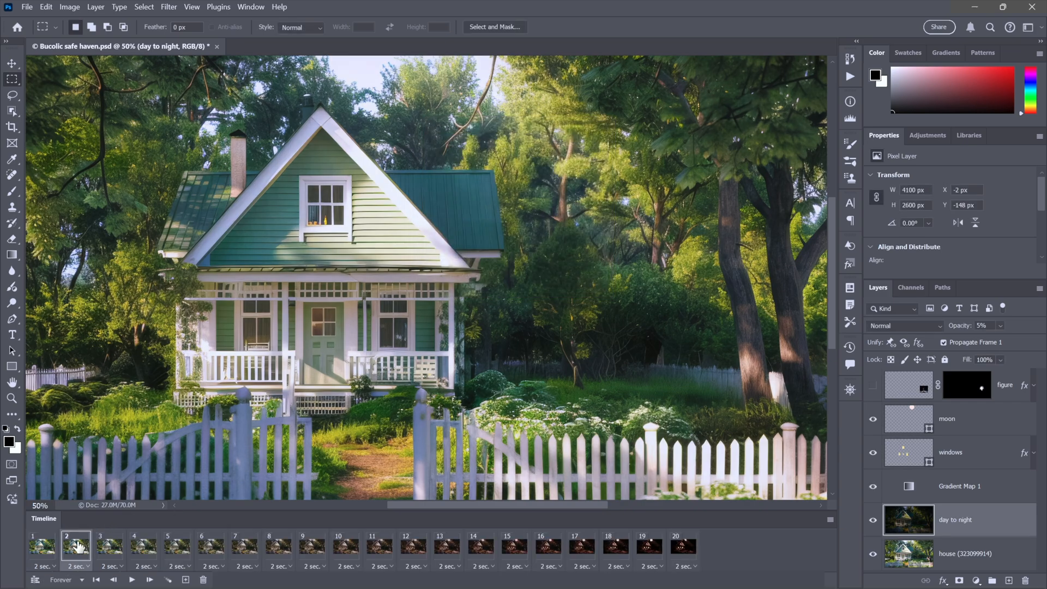
left_click(649, 548, "shift")
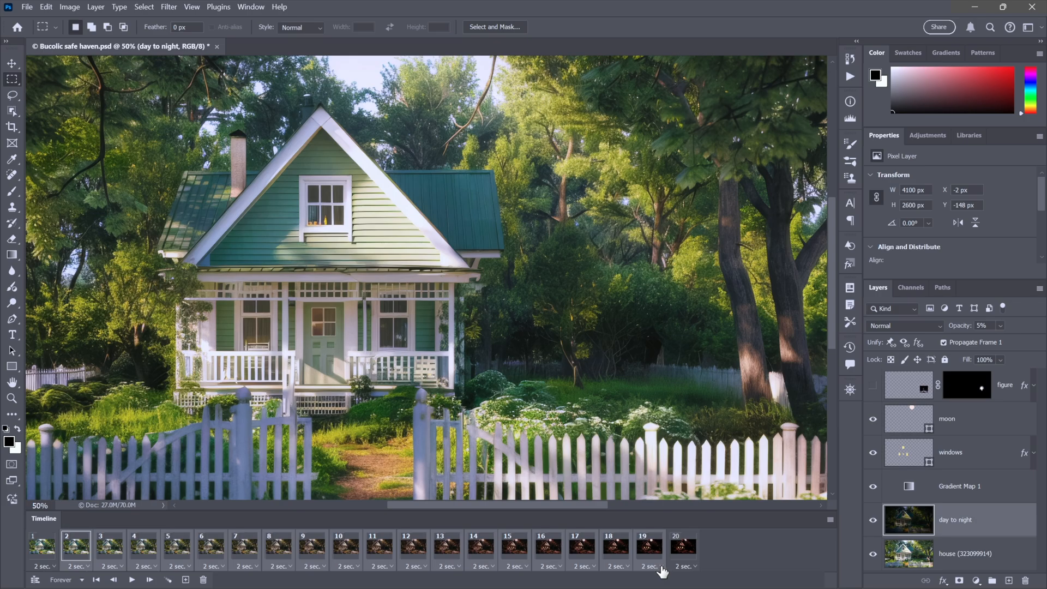
left_click(659, 566)
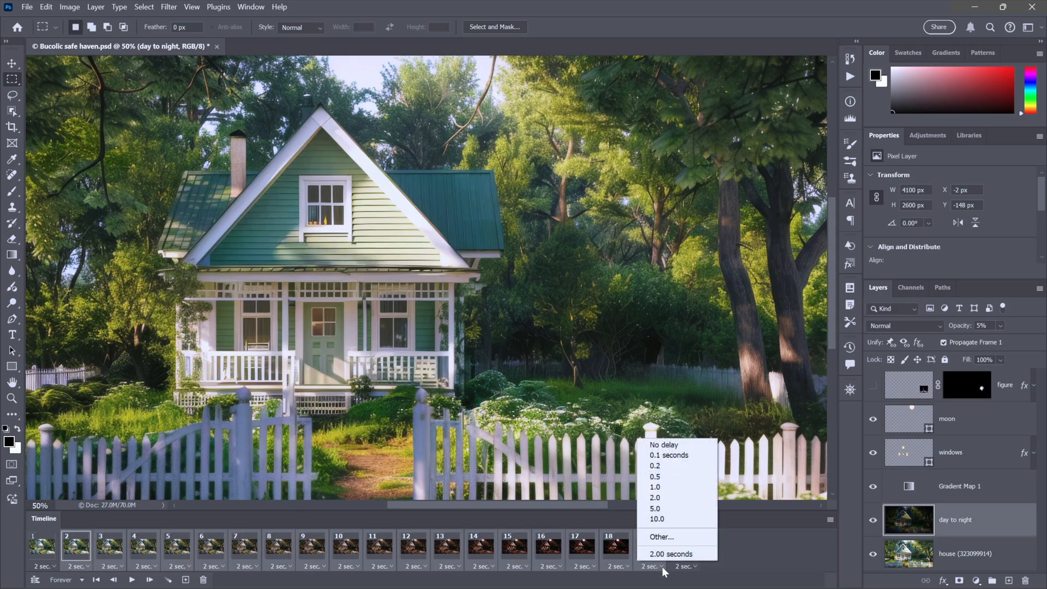
left_click(670, 444)
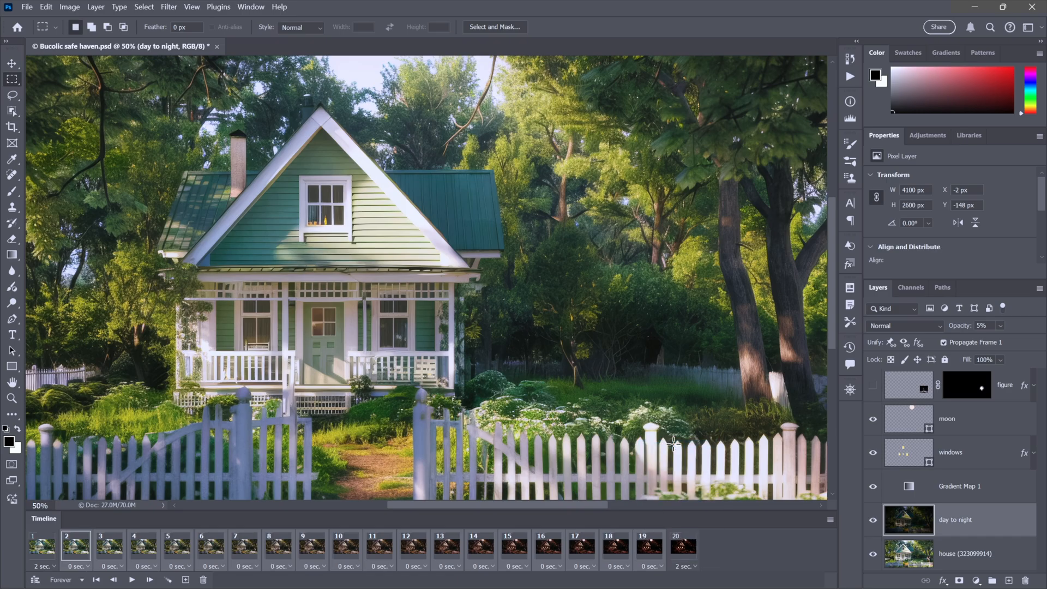
- Preview the animation from the first frame and change its looping option from forever to once, replaying it
left_click(43, 550)
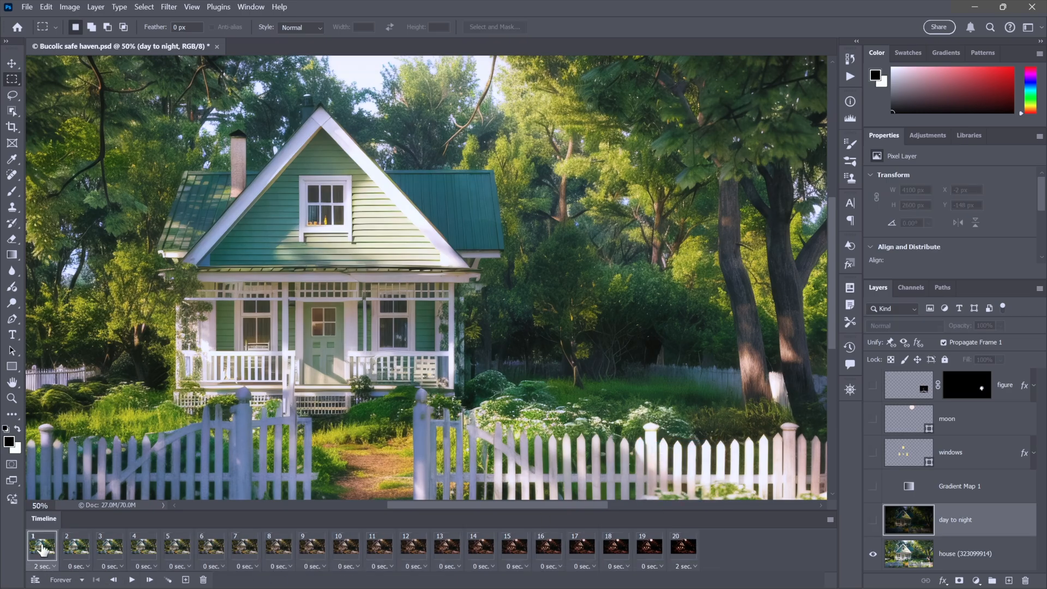
left_click(132, 580)
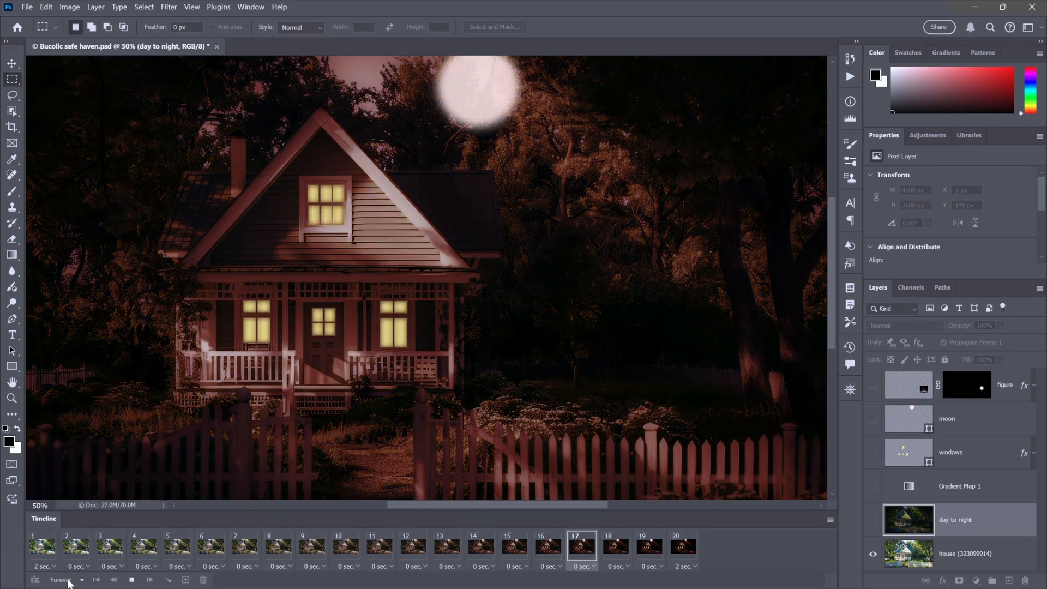
left_click(68, 581)
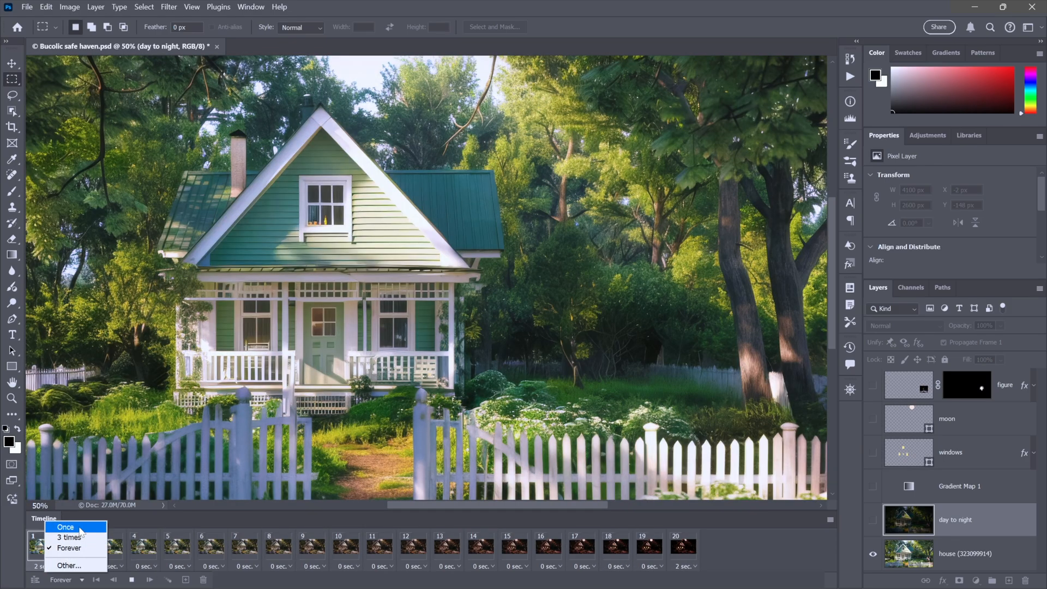
left_click(80, 528)
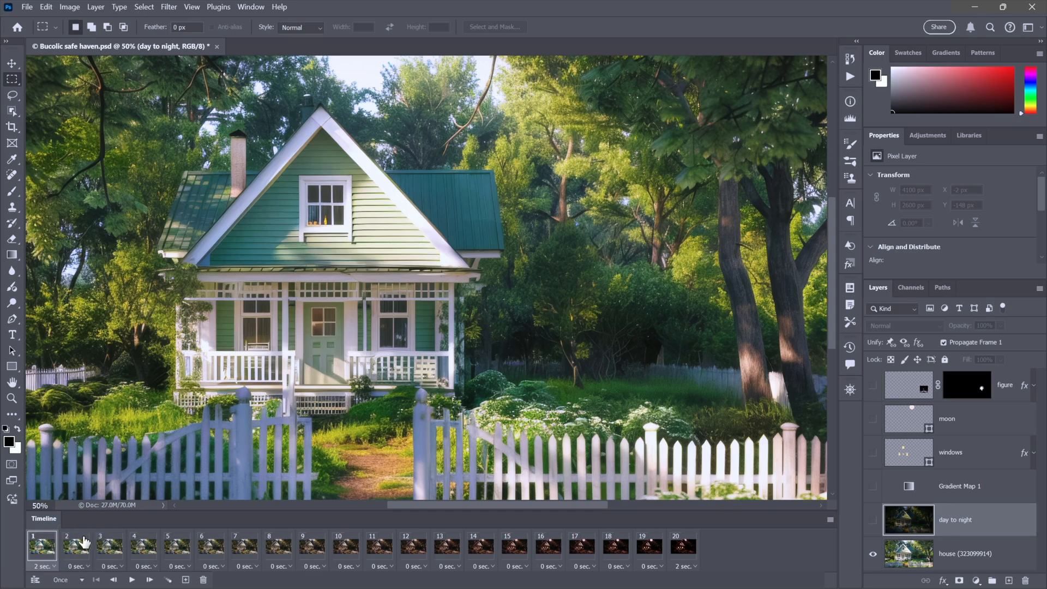
left_click(131, 579)
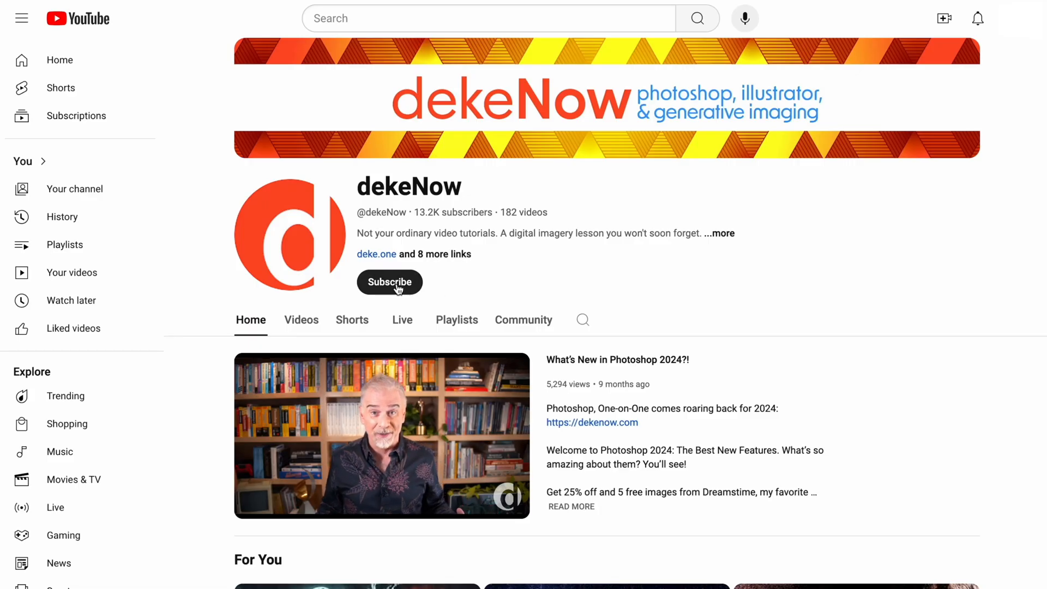
- Switch to YouTube and subscribe to the dekeNow channel with notifications set to All
left_click(398, 282)
left_click(398, 282)
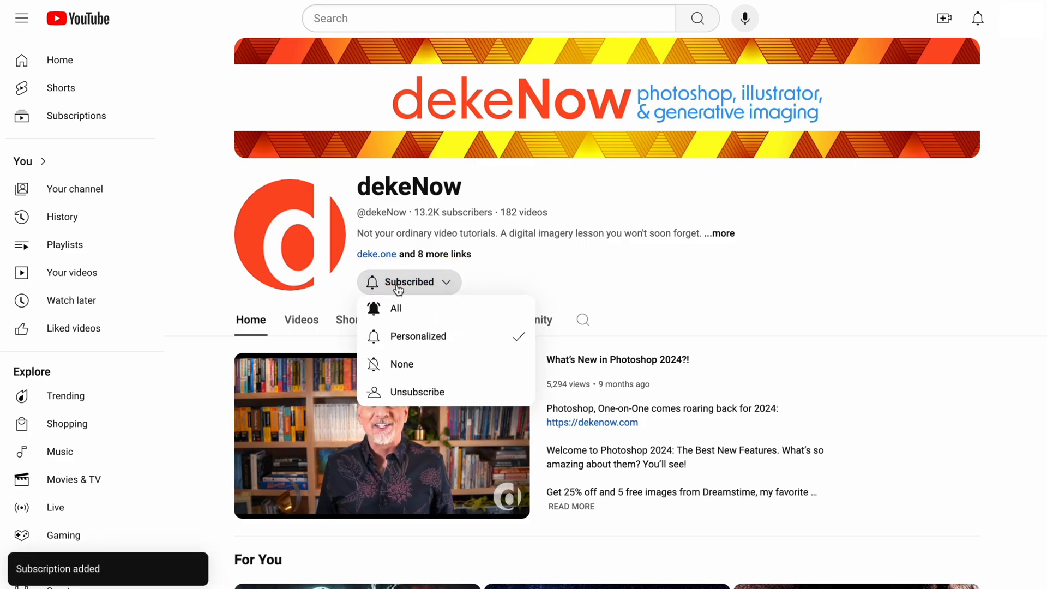
left_click(397, 308)
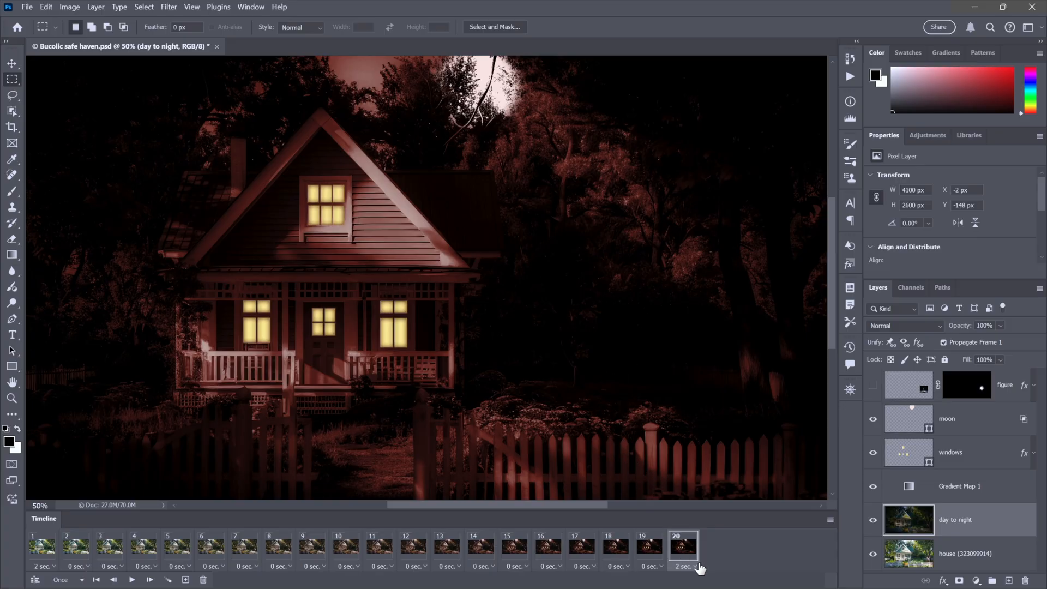
- Duplicate frame 20 and copy only the attic window's shapes from the windows layer onto a new layer
left_click(185, 579)
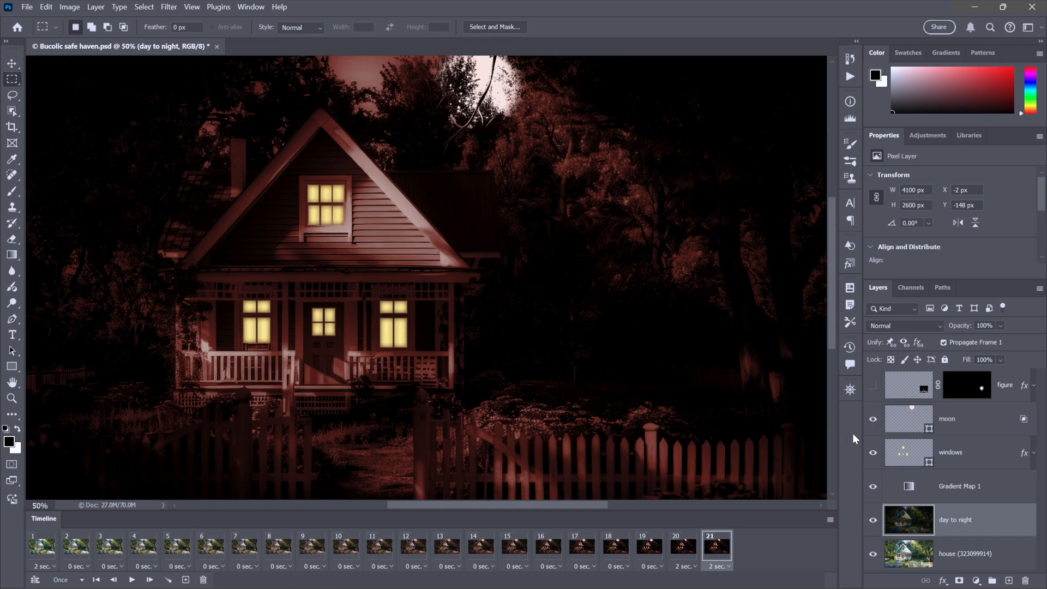
left_click(915, 455)
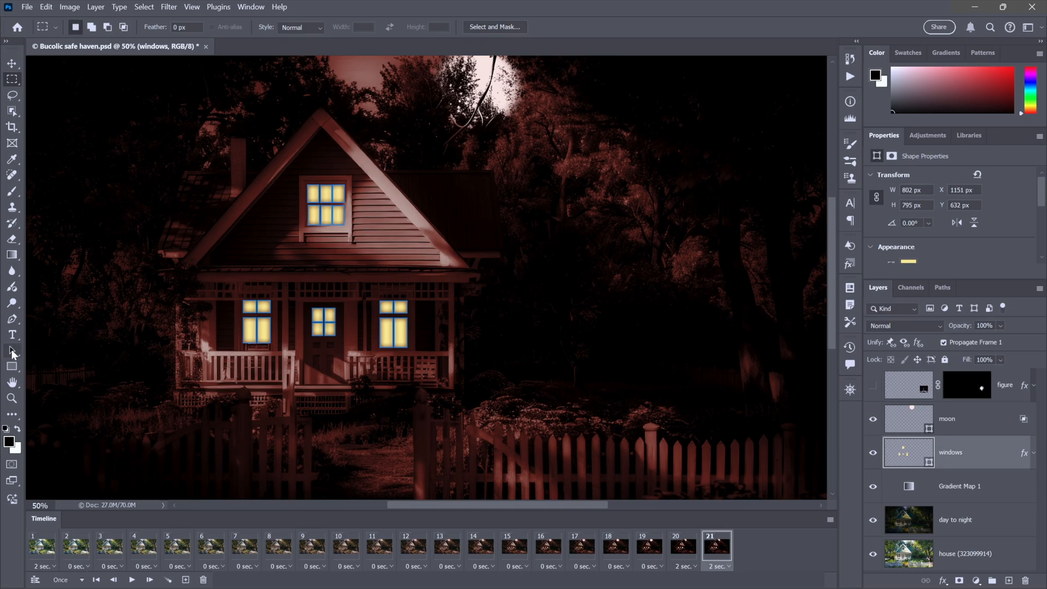
left_click_drag(11, 349, 84, 345)
left_click_drag(260, 156, 380, 249)
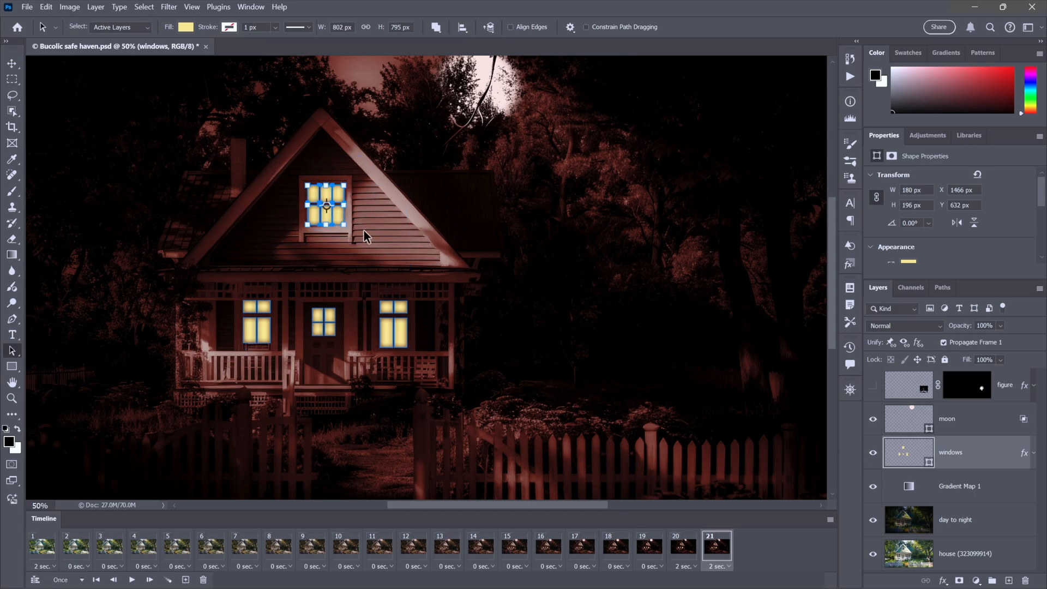
key("ctrl+j")
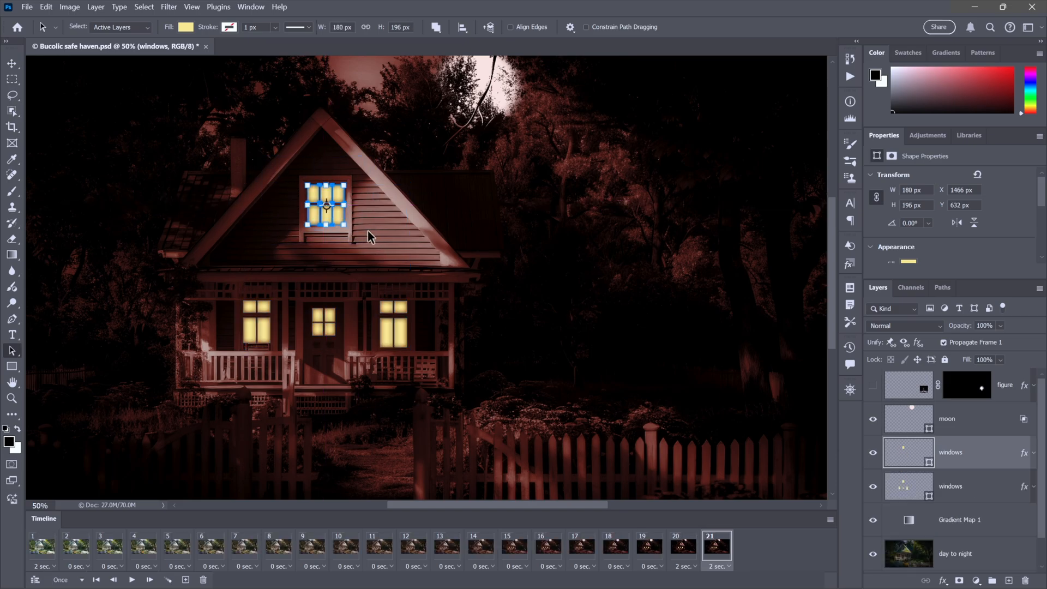
- Hide the original windows layer in frame 21 and rename the copied layer as attic, checking the result against frame 20
left_click(873, 487)
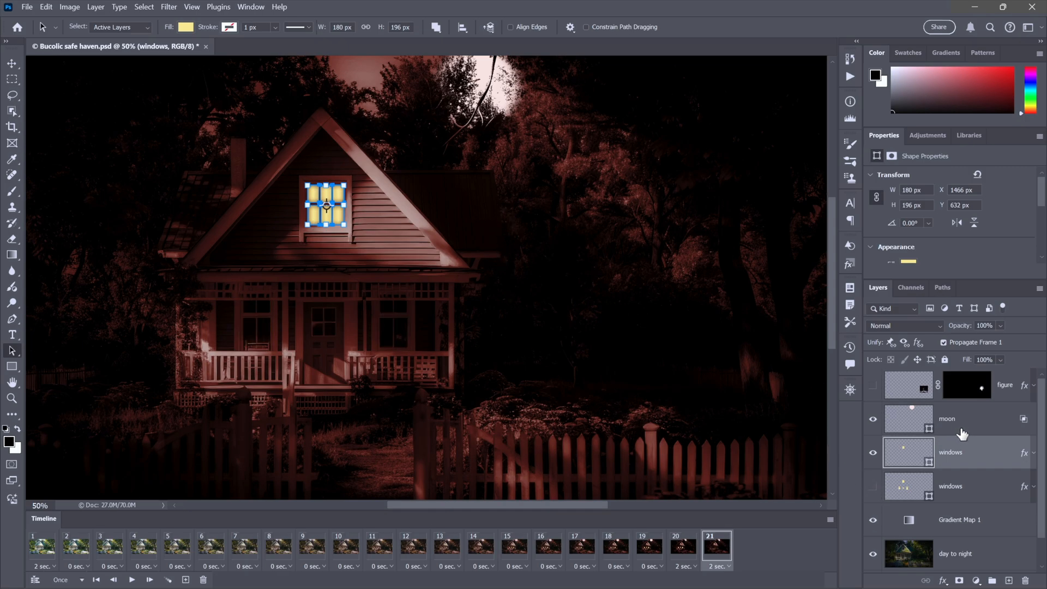
double_click(951, 452)
type("attic")
key("Return")
left_click(684, 552)
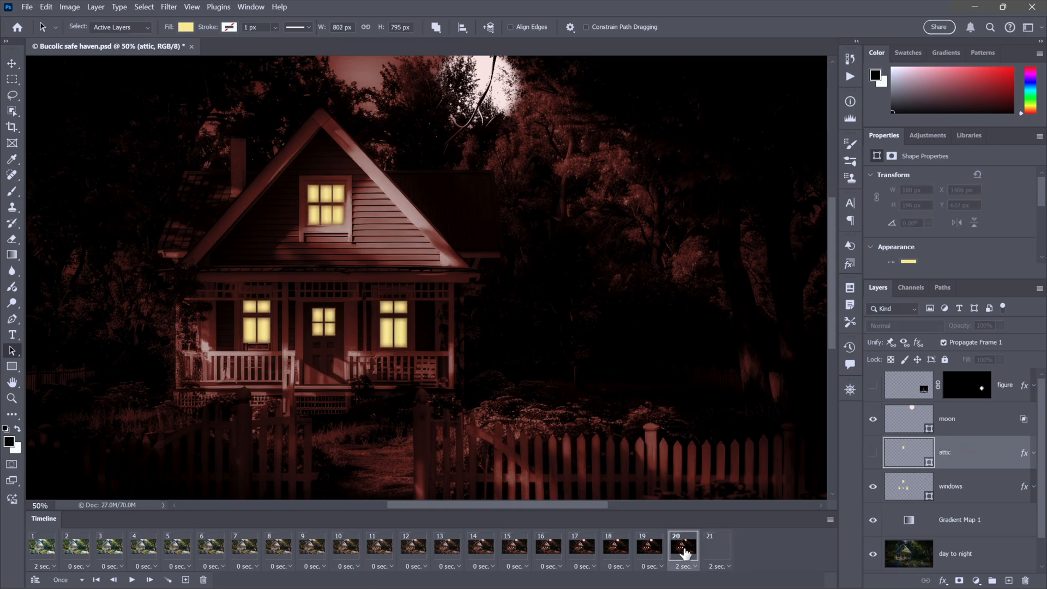
left_click(717, 552)
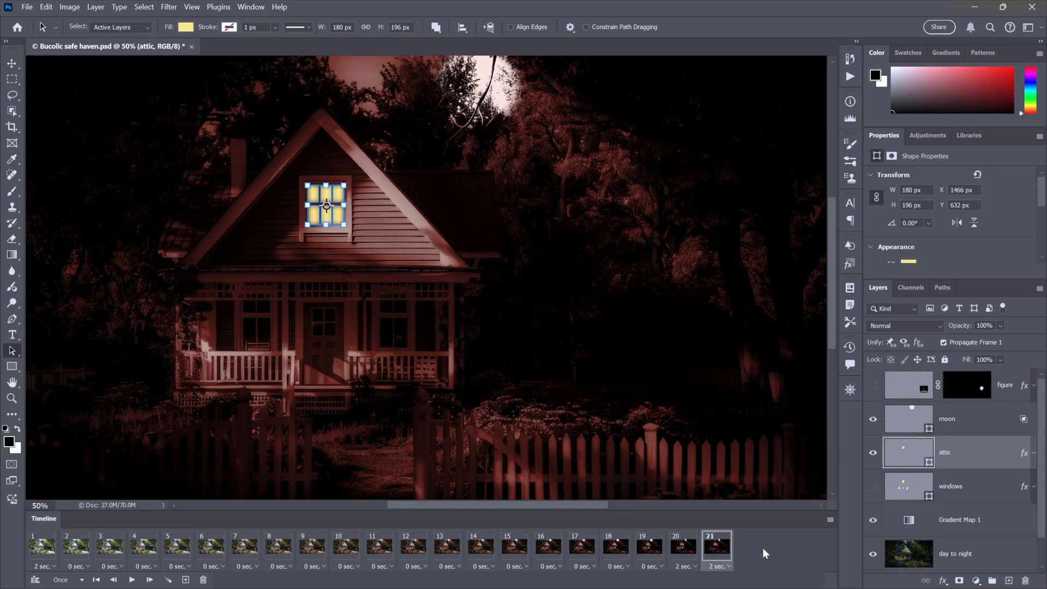
- Duplicate frame 21 and hide the attic and moon layers in the new frame, leaving the moon layer selected
left_click(186, 580)
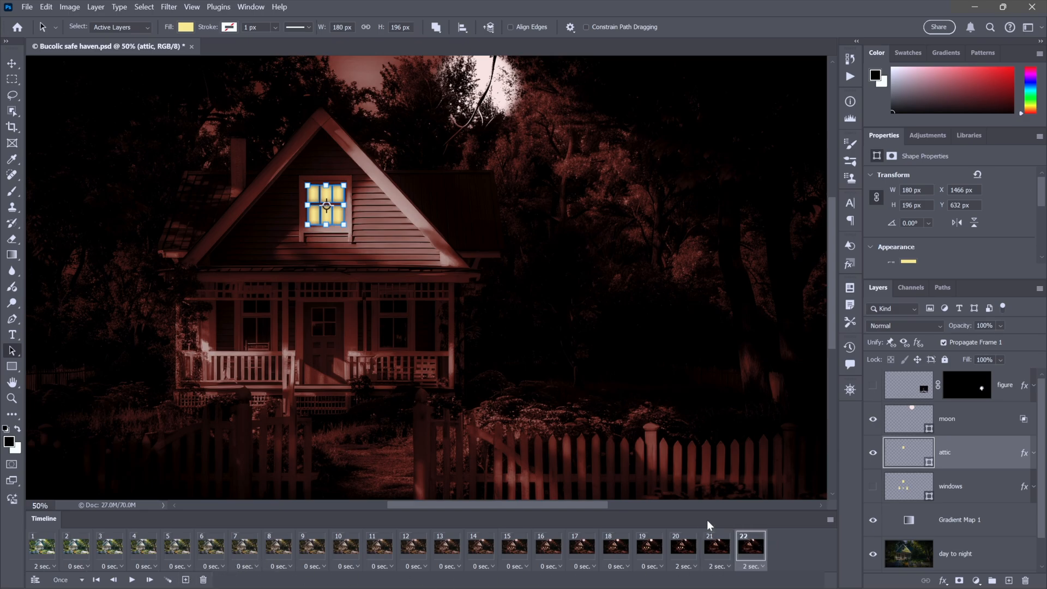
left_click(872, 452)
left_click(873, 419)
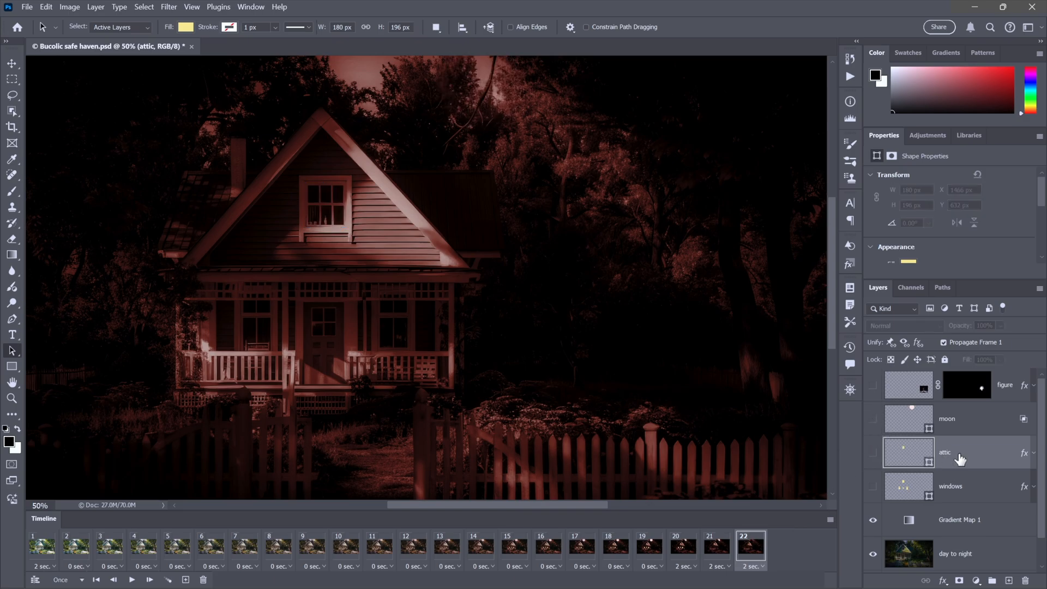
left_click(993, 420)
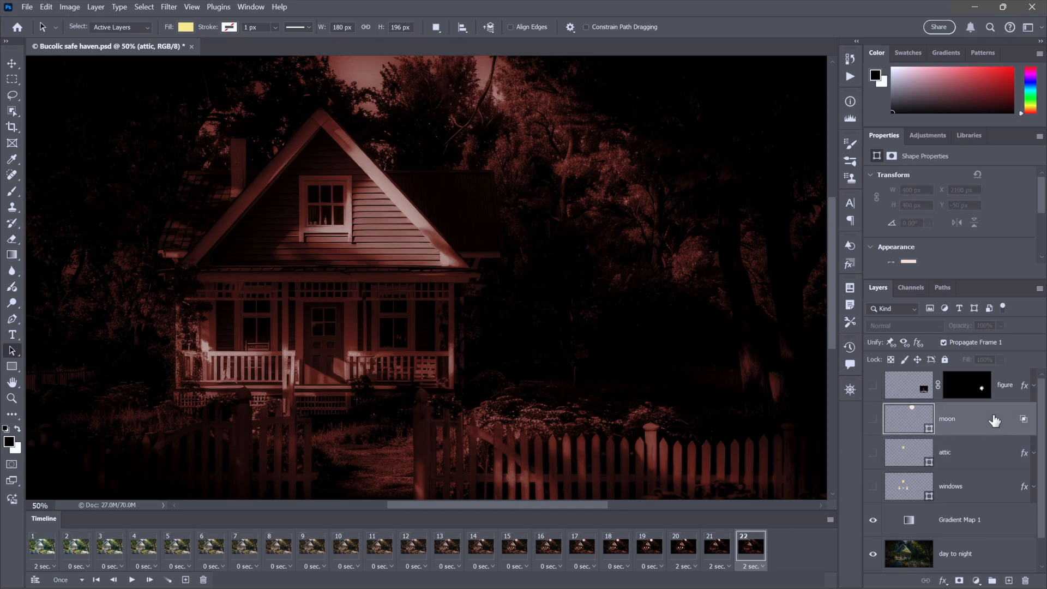
- Add a Solid Color fill layer above the moon layer in frame 22, with hue 10, saturation 100 and brightness 100
left_click(977, 580)
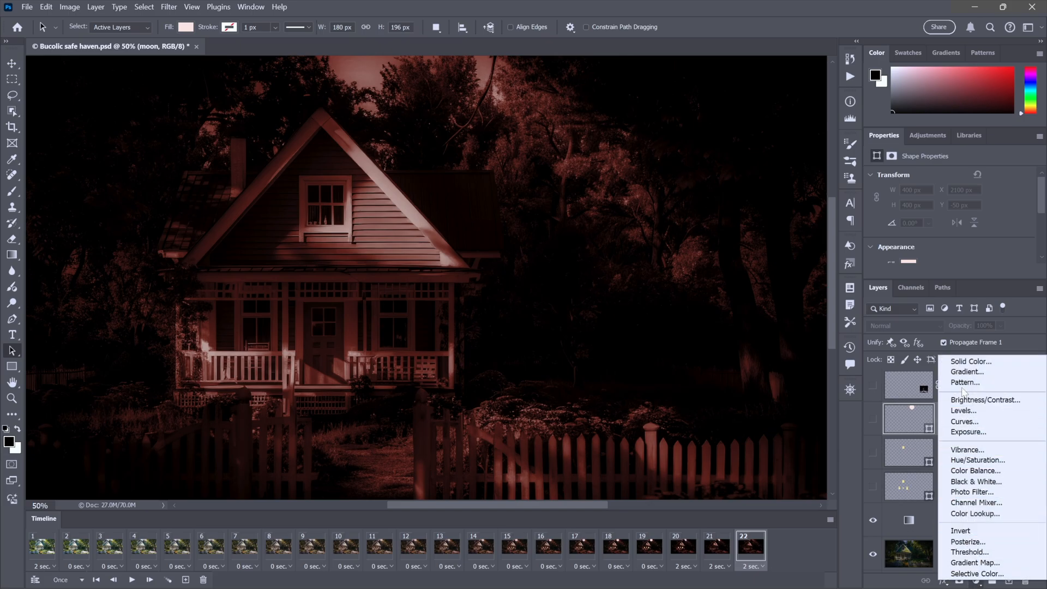
left_click(992, 362)
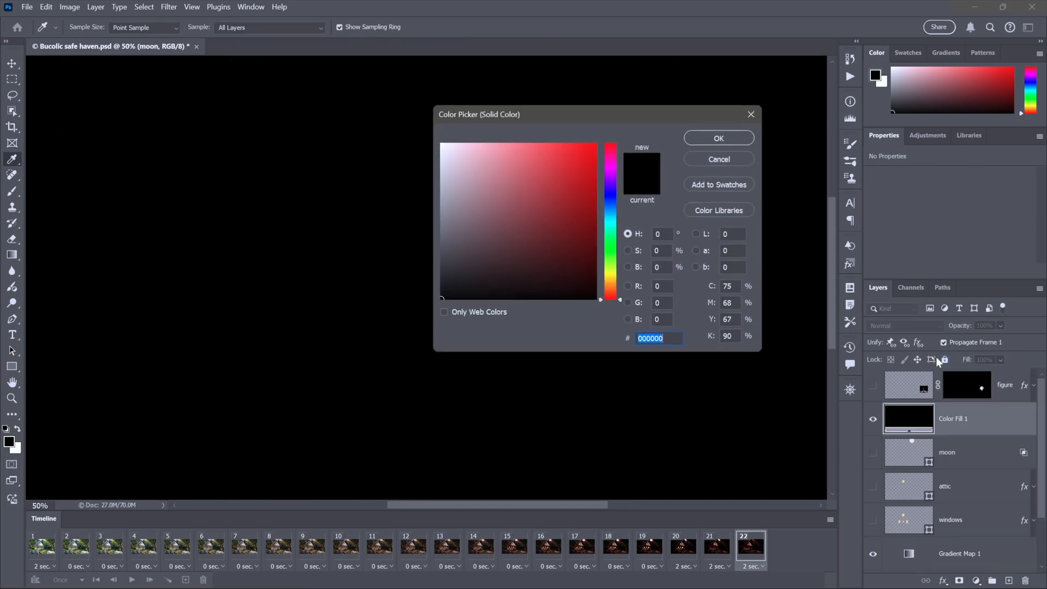
type("10")
key("Tab")
type("100")
key("Tab")
type("100")
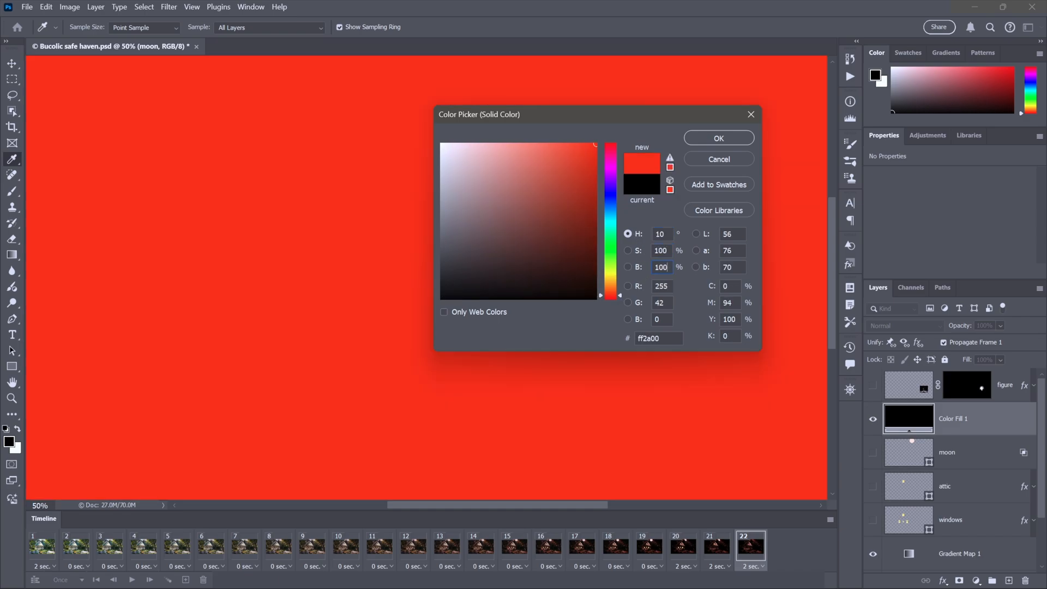
left_click(711, 137)
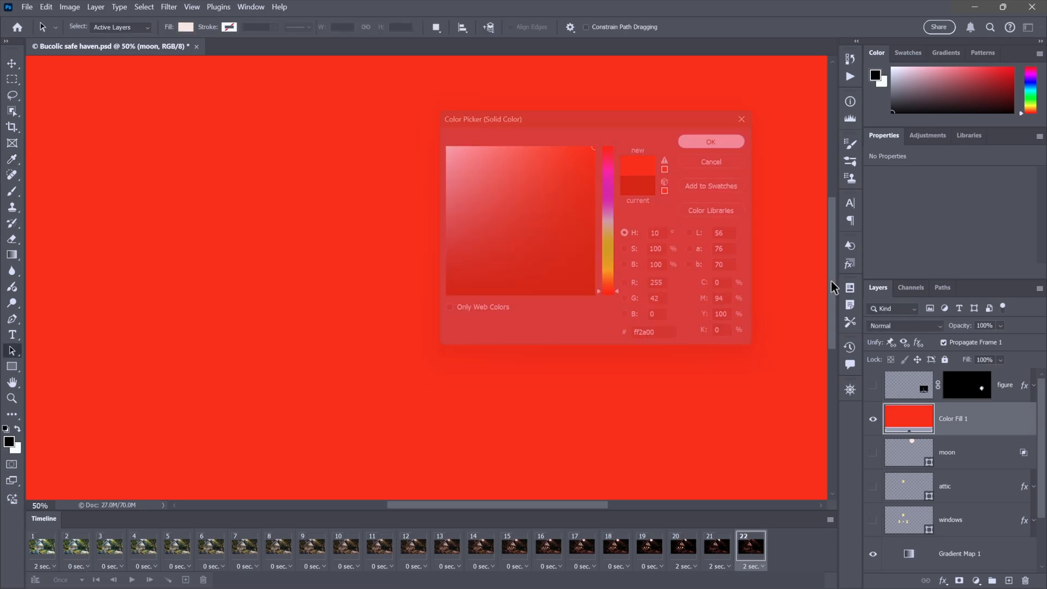
- Set the red fill layer's blend mode to Multiply and rename the layer as darkness
left_click(928, 324)
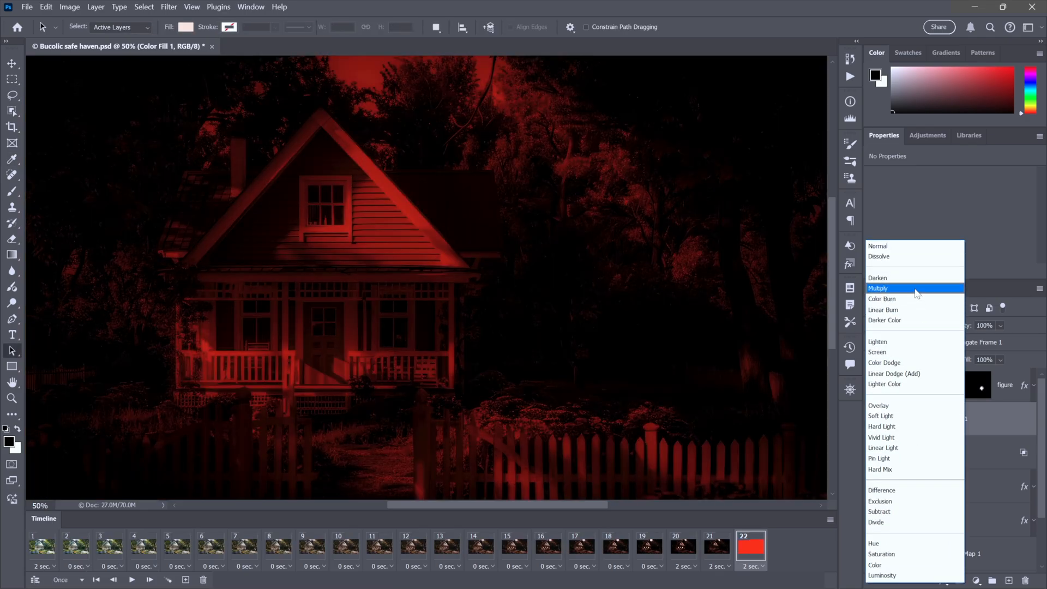
left_click(915, 288)
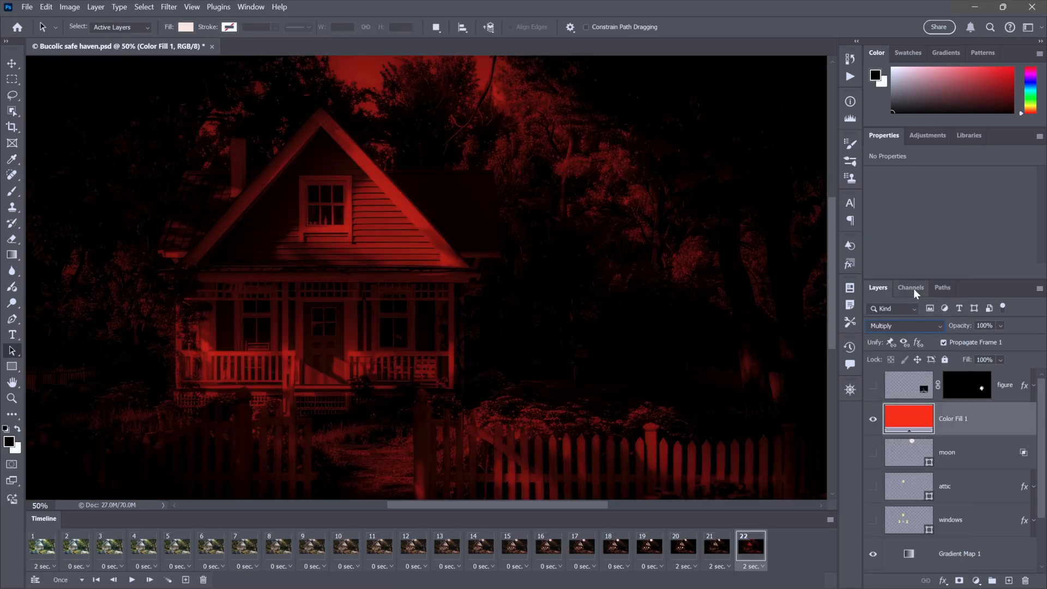
double_click(953, 419)
type("d")
key("Return")
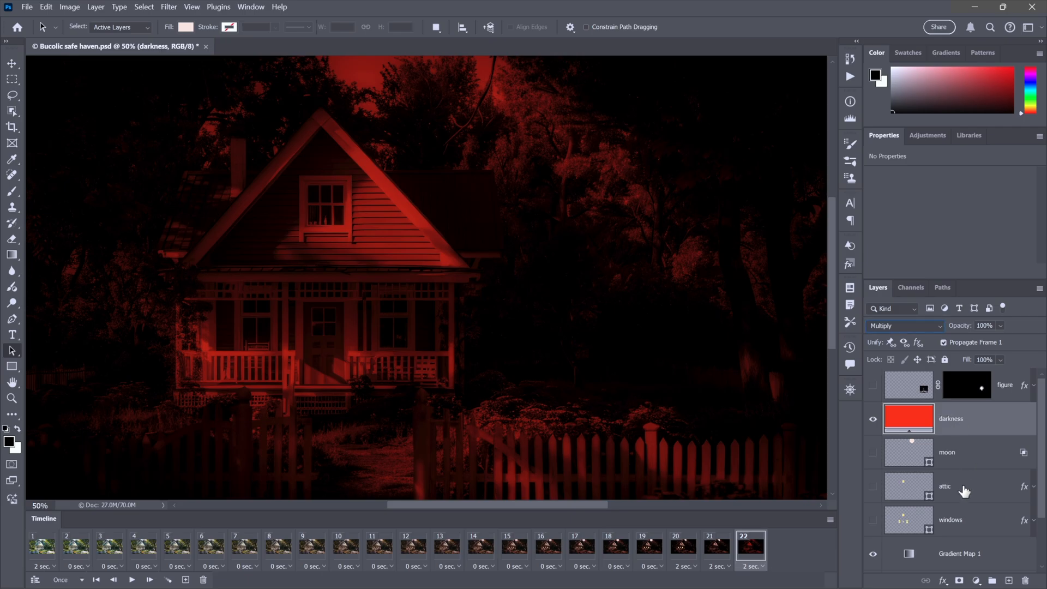
- Compare frames 21 and 22, and tween frame 21 with the next frame, adding 9 frames for all layers with only Opacity enabled
left_click(724, 550)
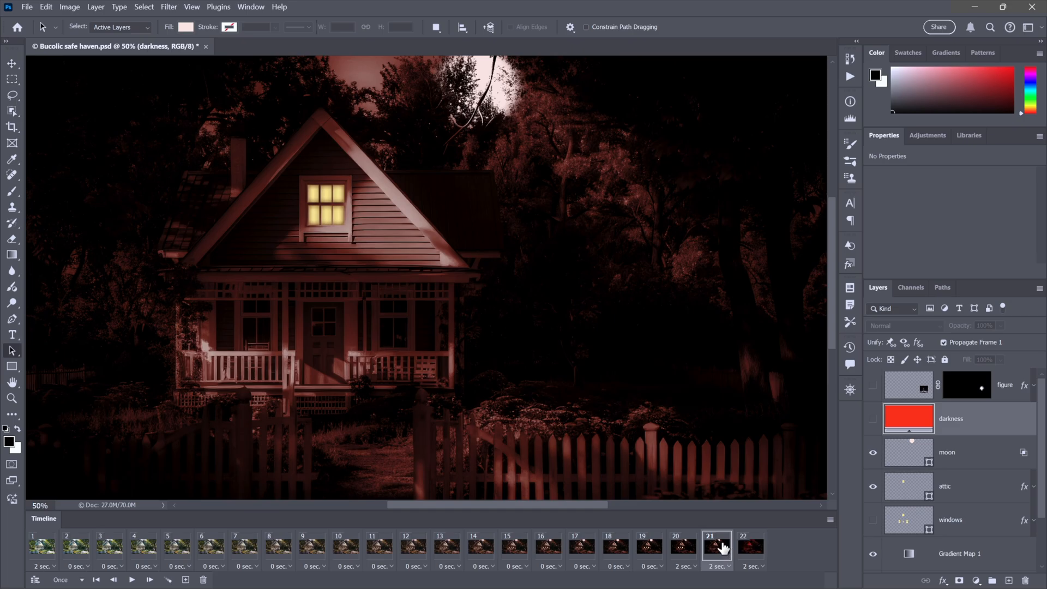
left_click(755, 547)
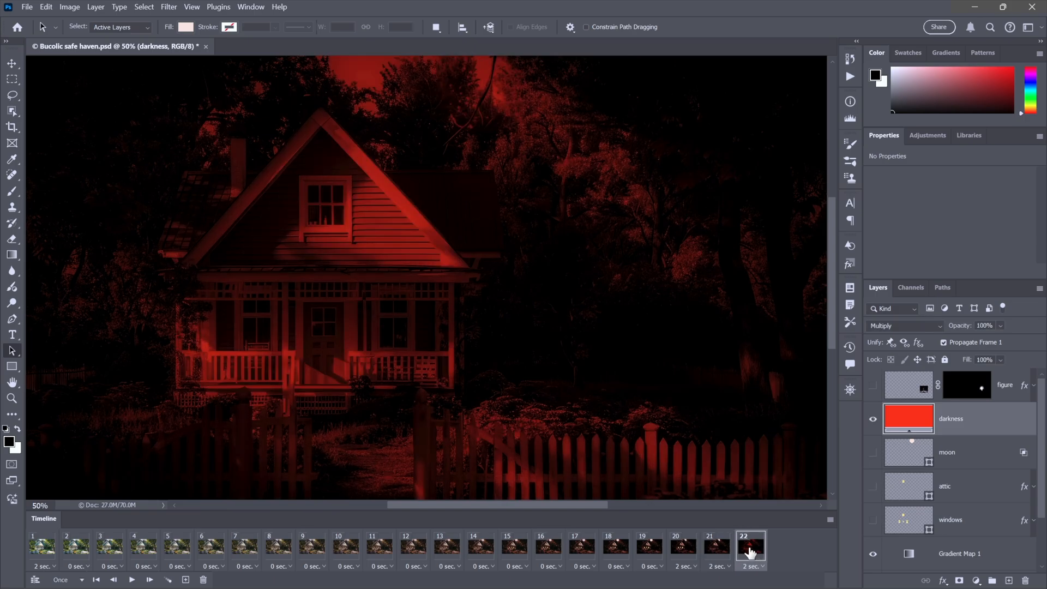
left_click(712, 550)
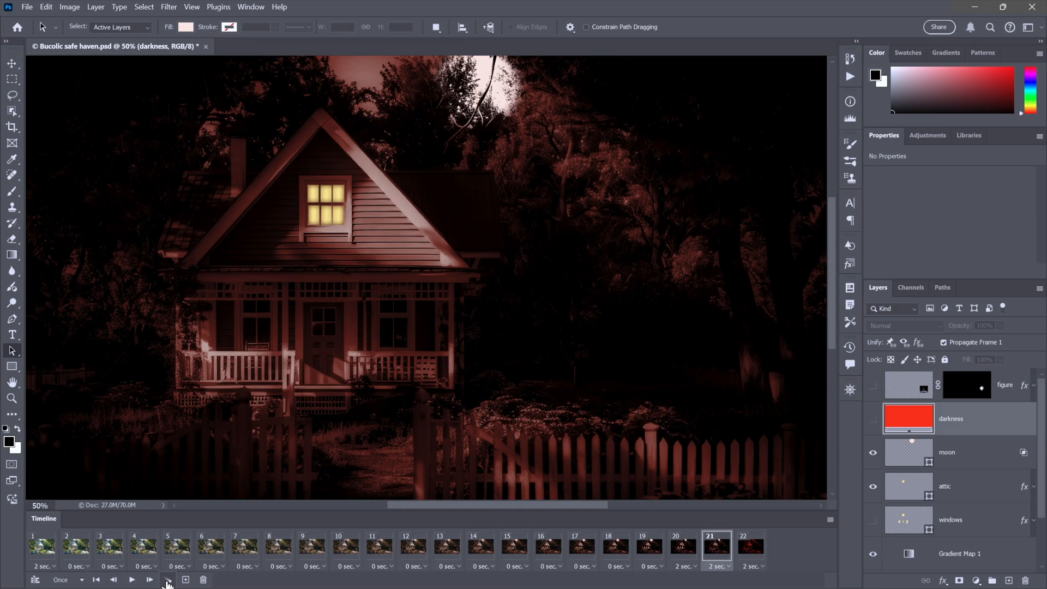
left_click(167, 581)
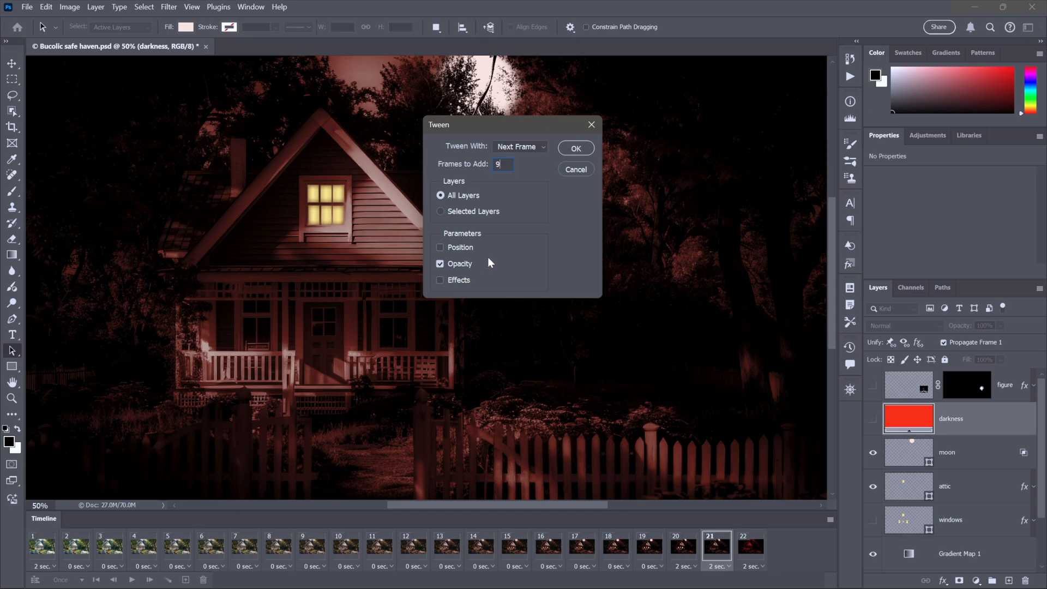
left_click(565, 148)
left_click_drag(560, 580, 693, 580)
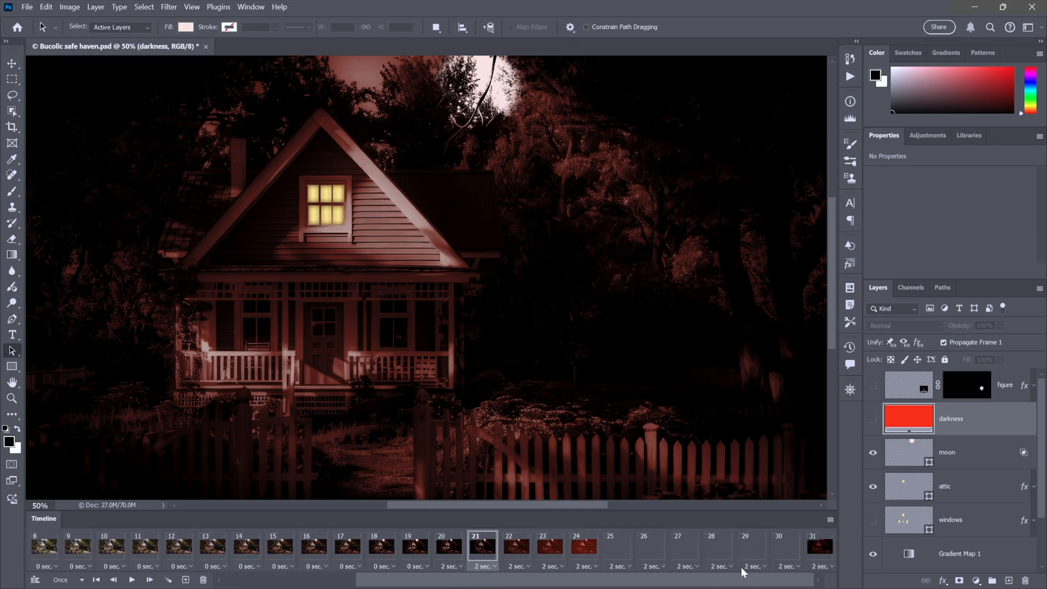
- Review the frames around the transition and set the darkness layer to Multiply in frames 22 through 30
left_click(820, 548)
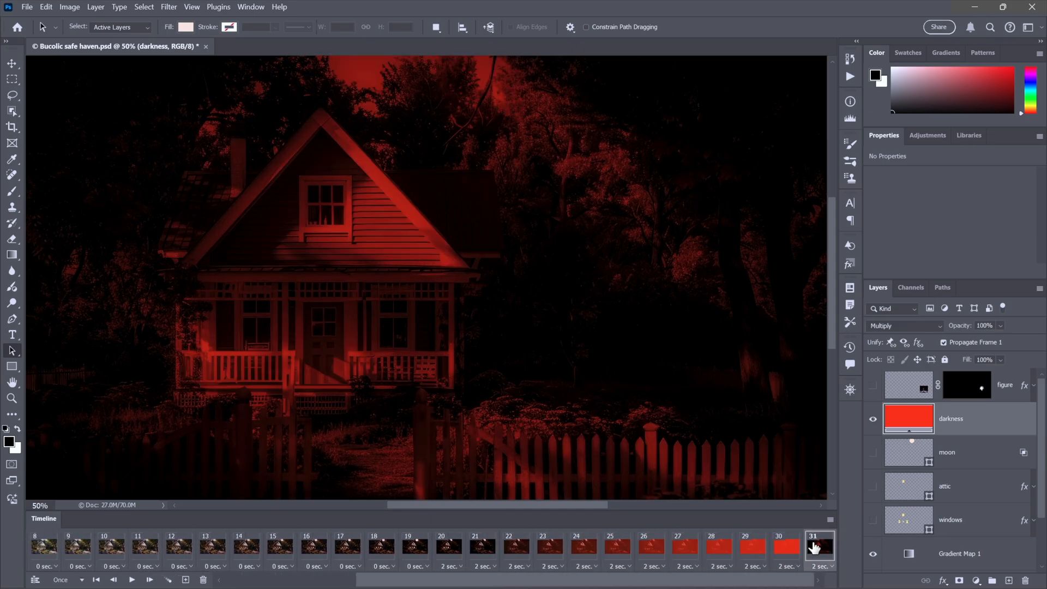
left_click(480, 550)
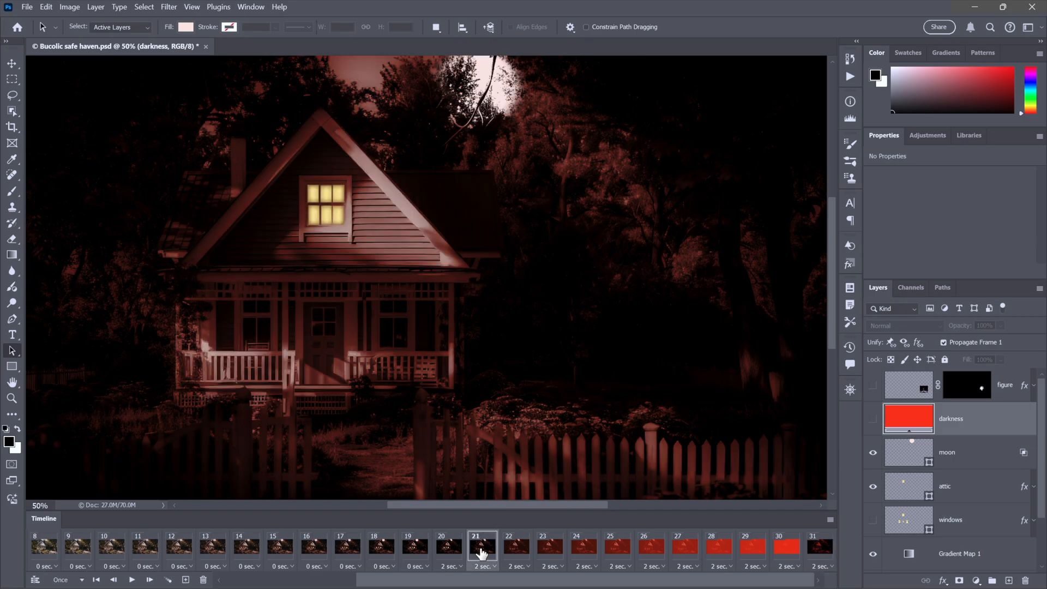
left_click(447, 549)
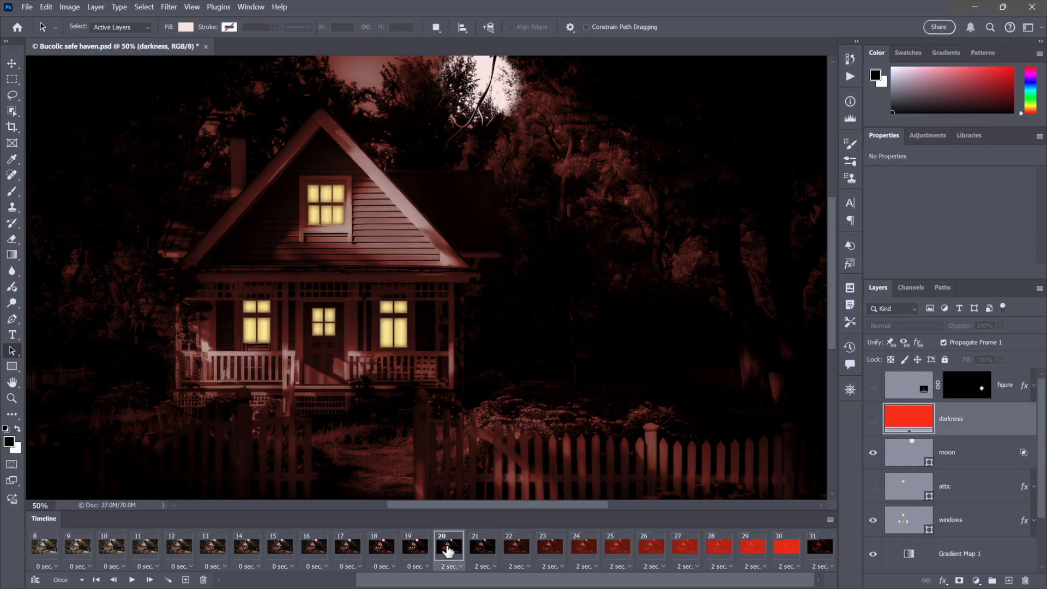
left_click(475, 551)
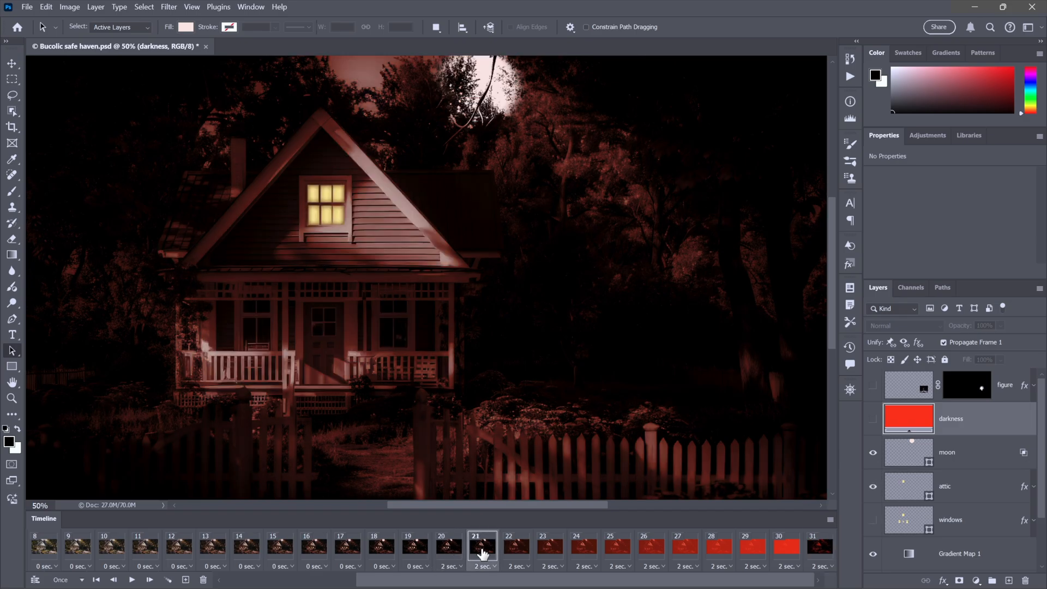
left_click(512, 552)
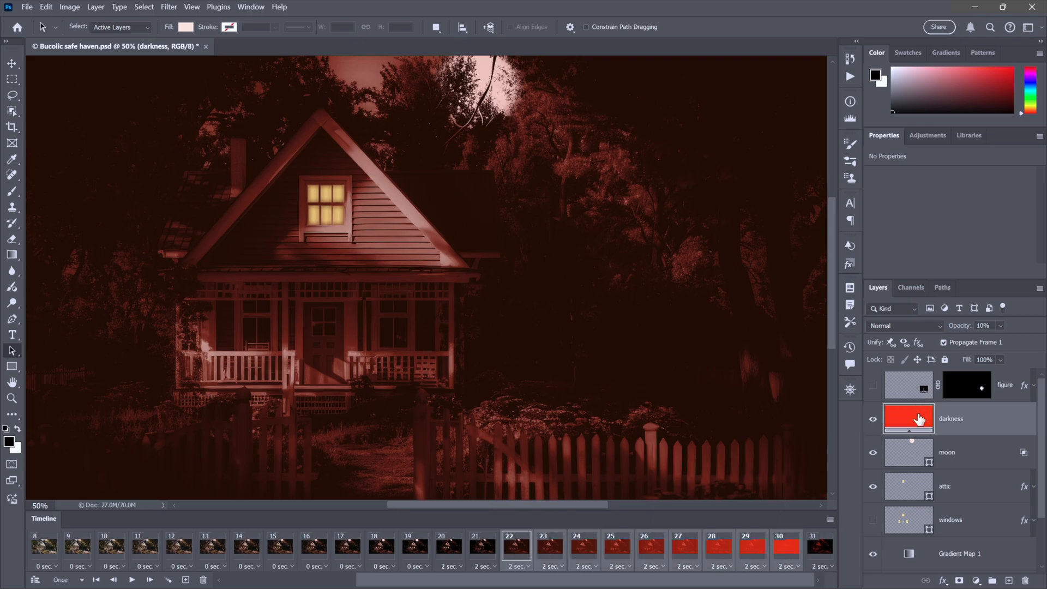
left_click(908, 325)
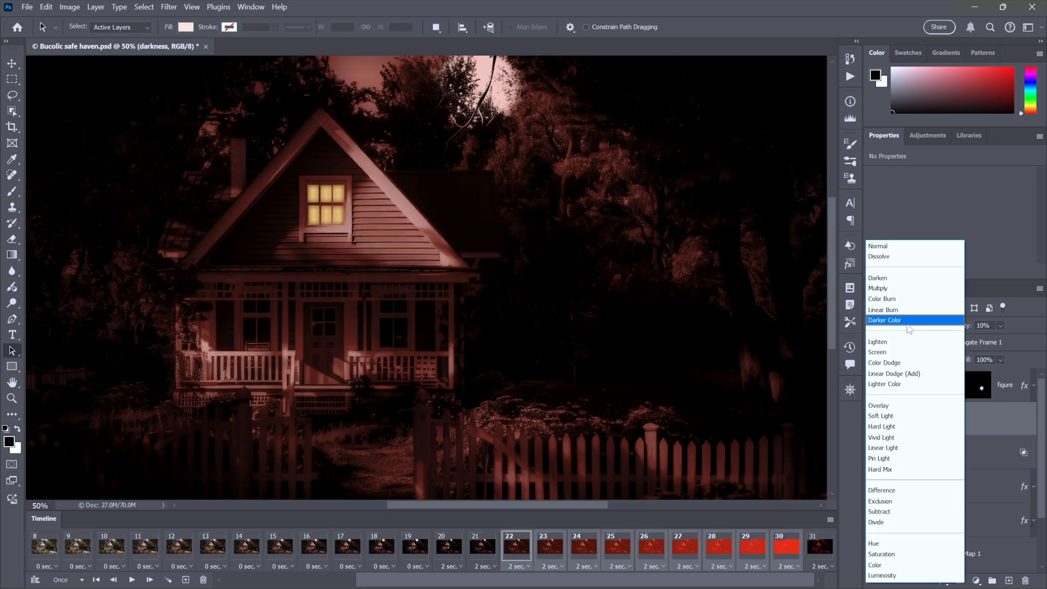
left_click(900, 289)
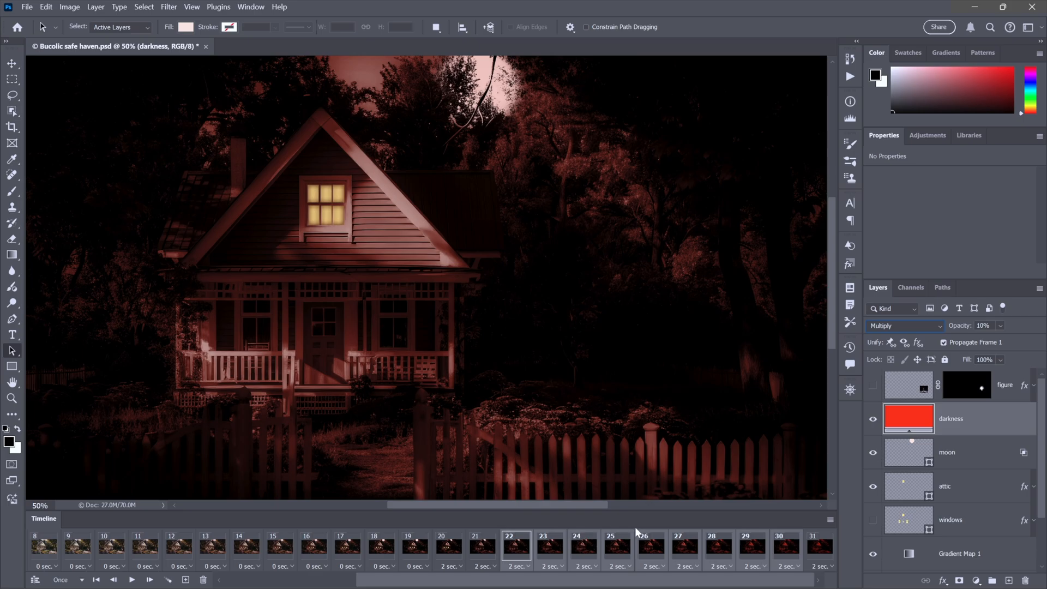
- Set frames 22 through 30 to no delay and play the animation from frame 20
left_click(526, 567)
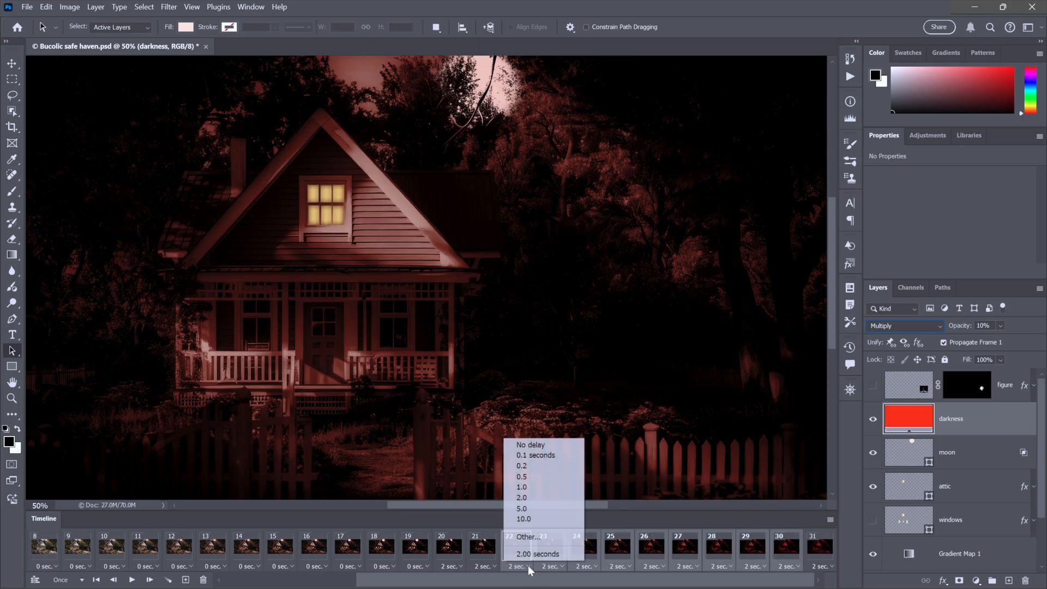
left_click(554, 445)
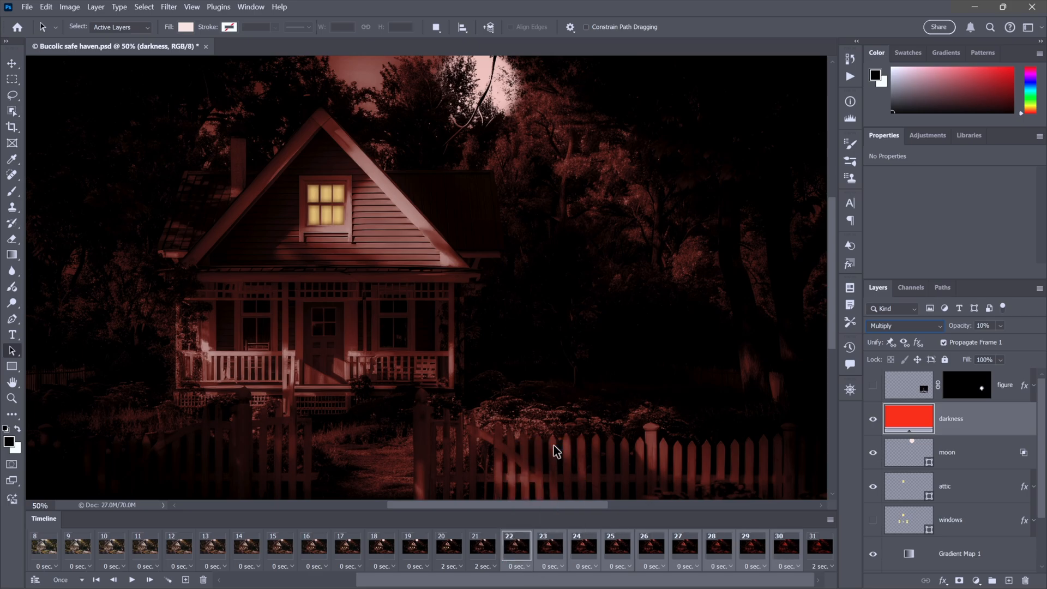
left_click(445, 547)
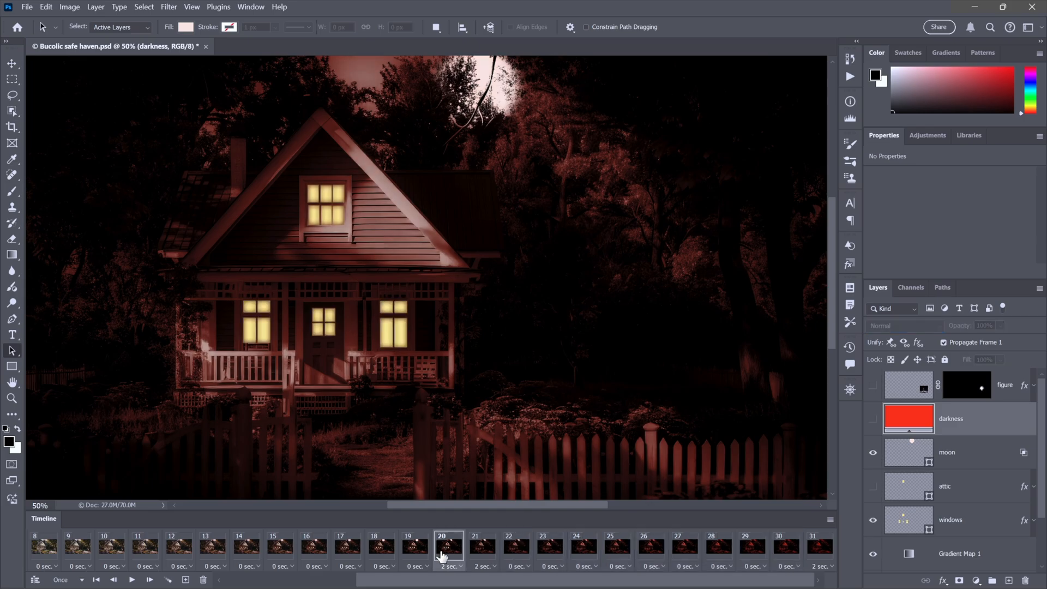
left_click(131, 580)
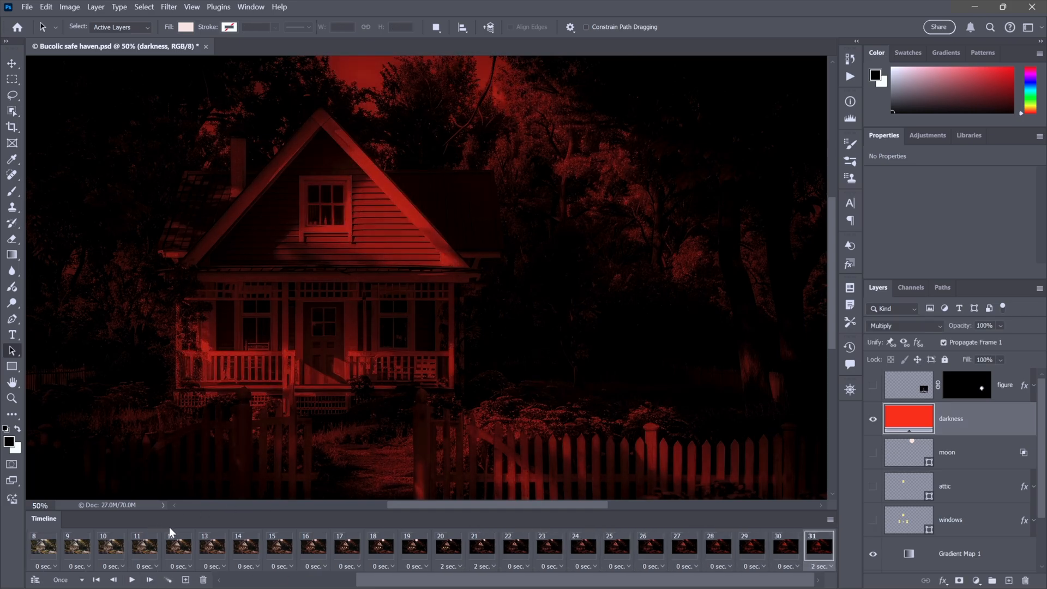
- Duplicate frame 31 and show the figure layer in the new frame, checking the figure with its layer mask temporarily disabled
left_click(186, 580)
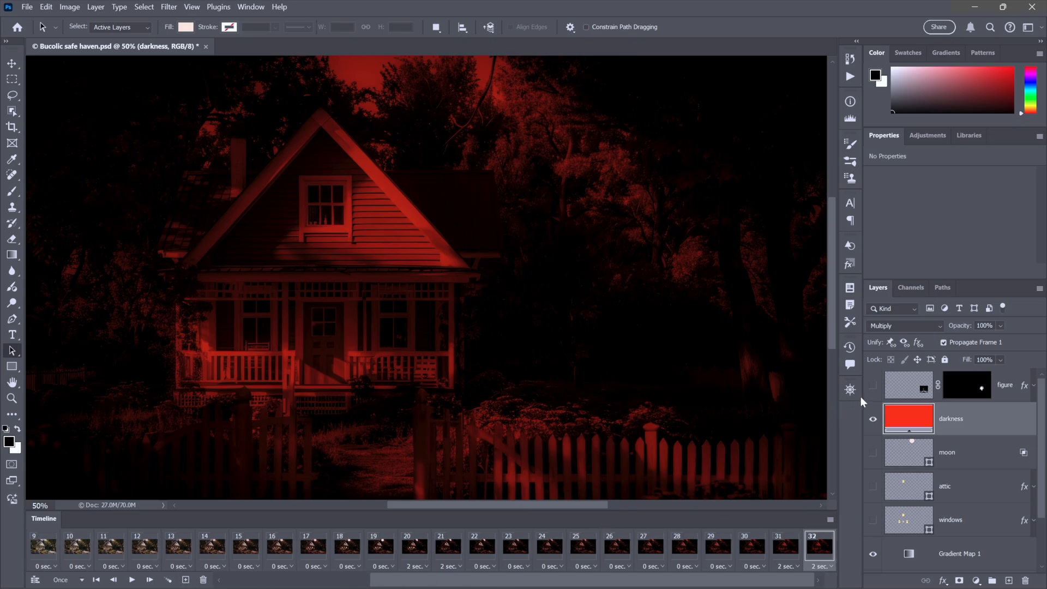
left_click(873, 386)
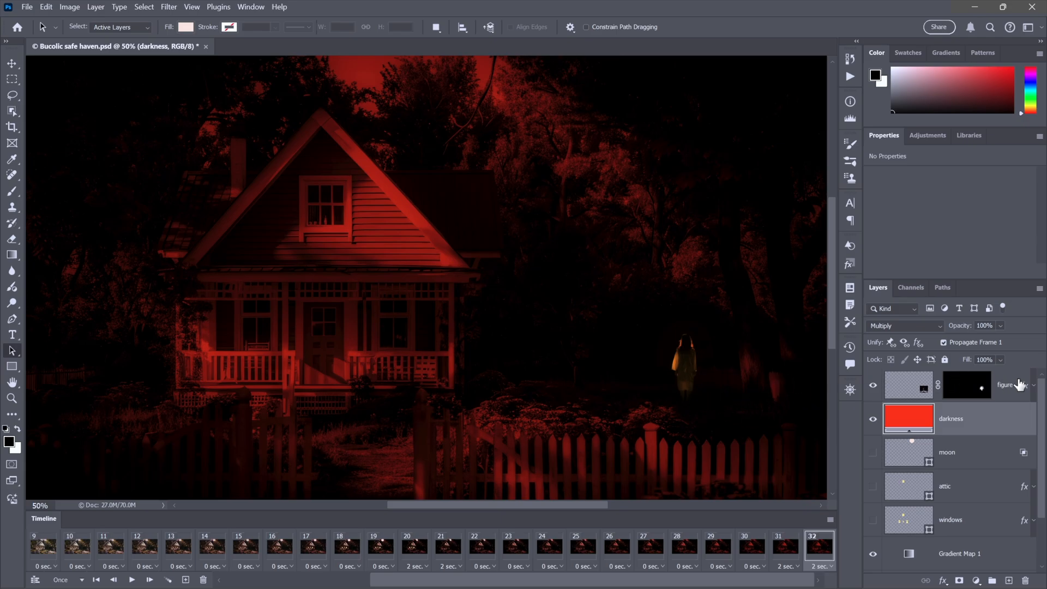
left_click(965, 393, "shift")
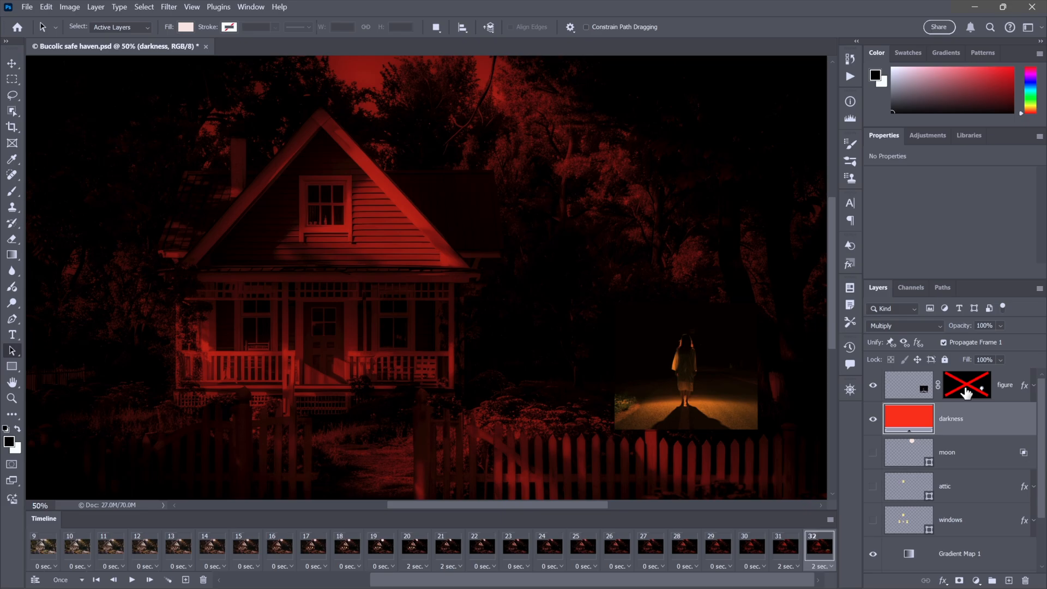
left_click(965, 393, "shift")
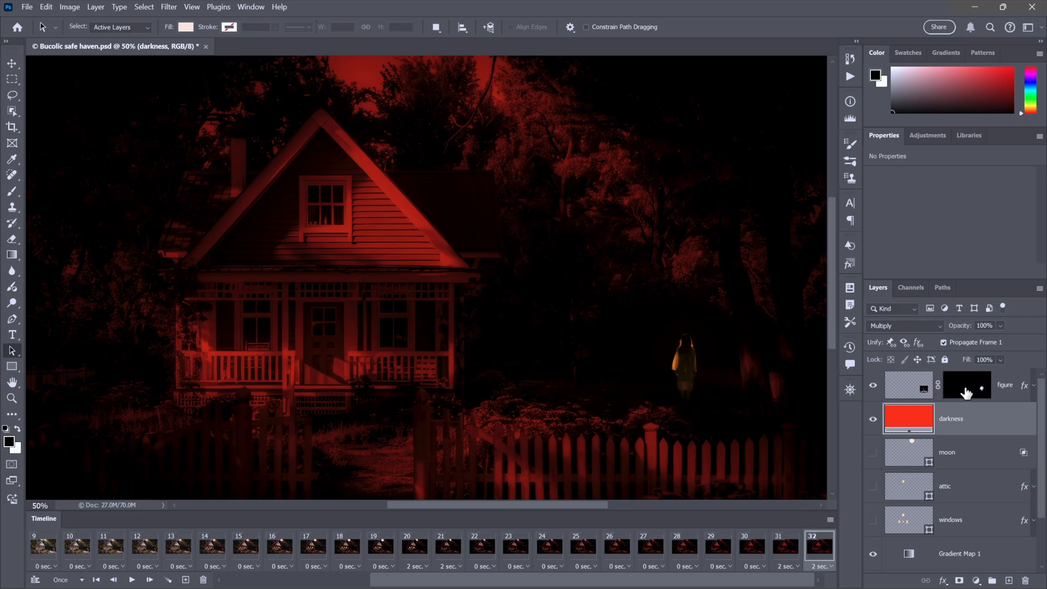
- Examine the blend mode and color of the figure layer's Color Overlay effect, keeping its settings
left_click(1034, 386)
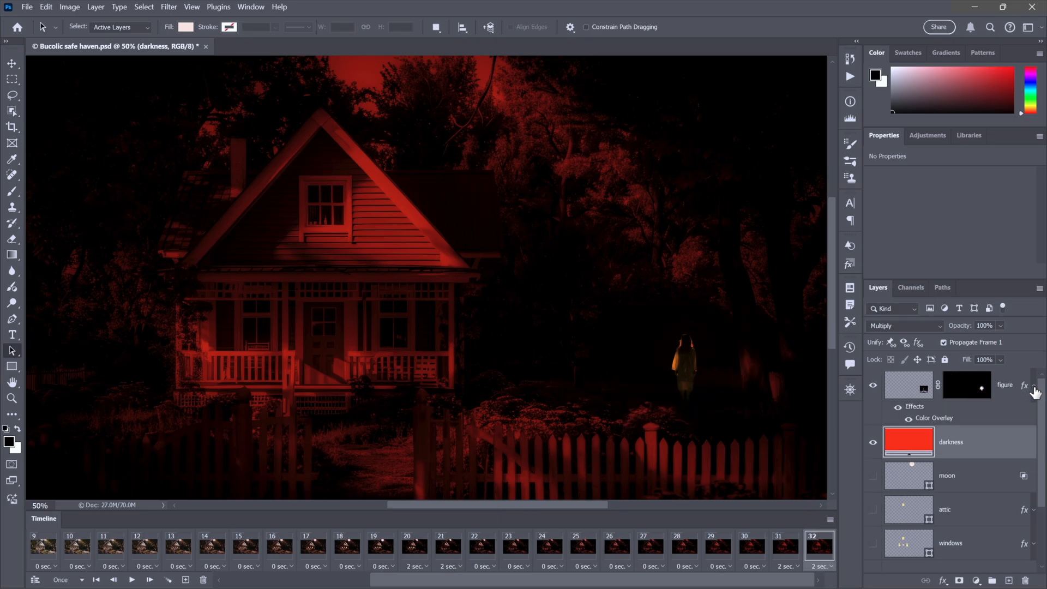
left_click(934, 424)
double_click(933, 420)
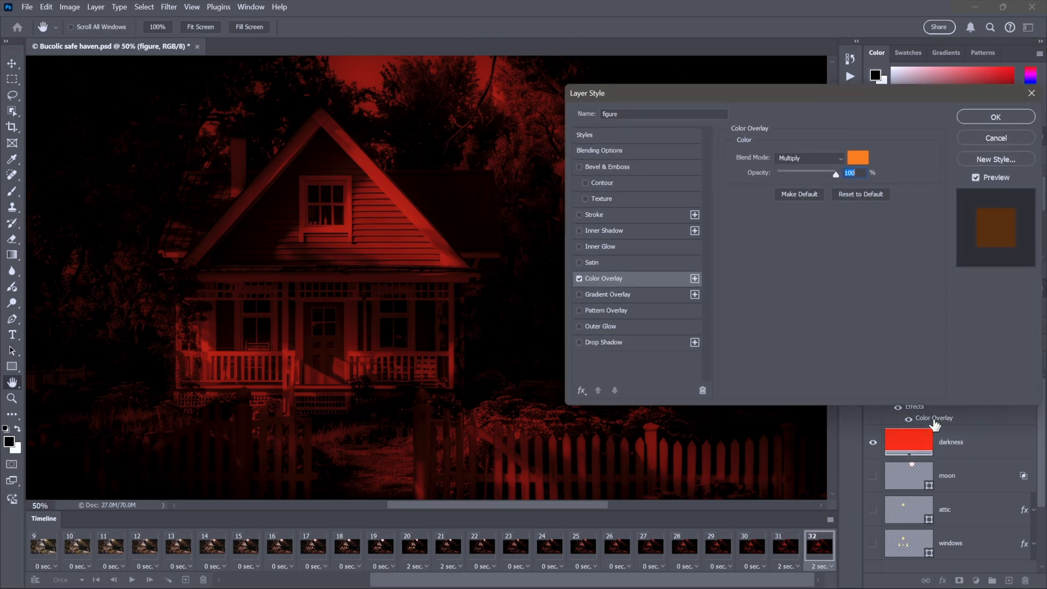
left_click(859, 162)
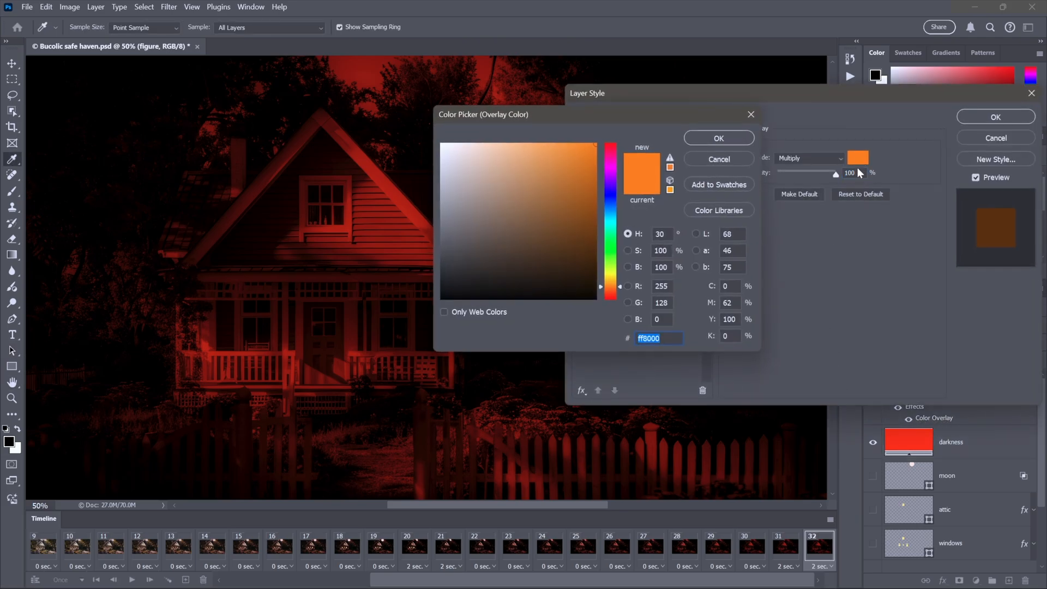
left_click(704, 138)
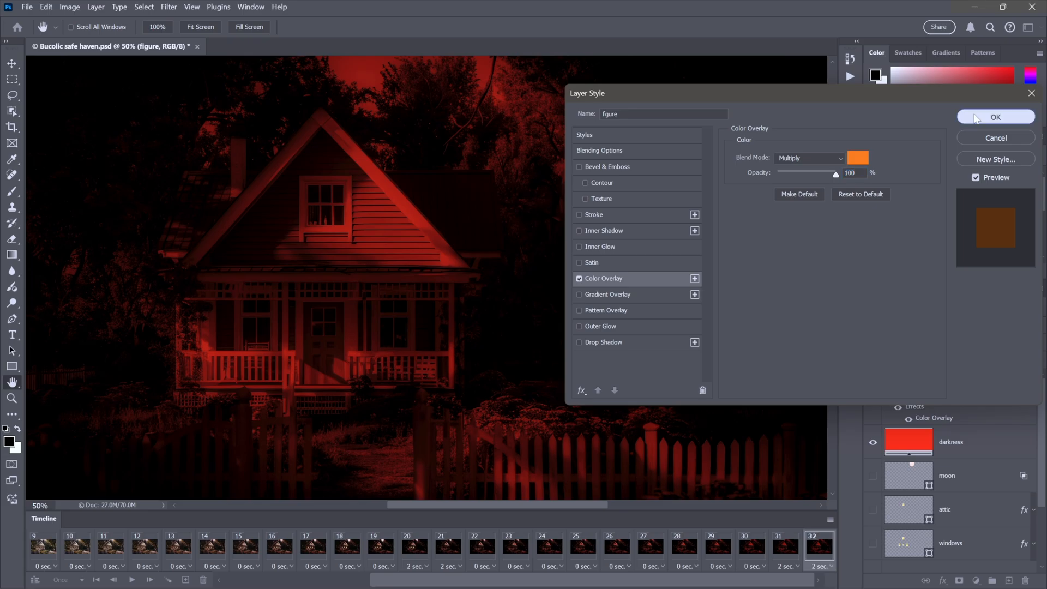
left_click(1006, 117)
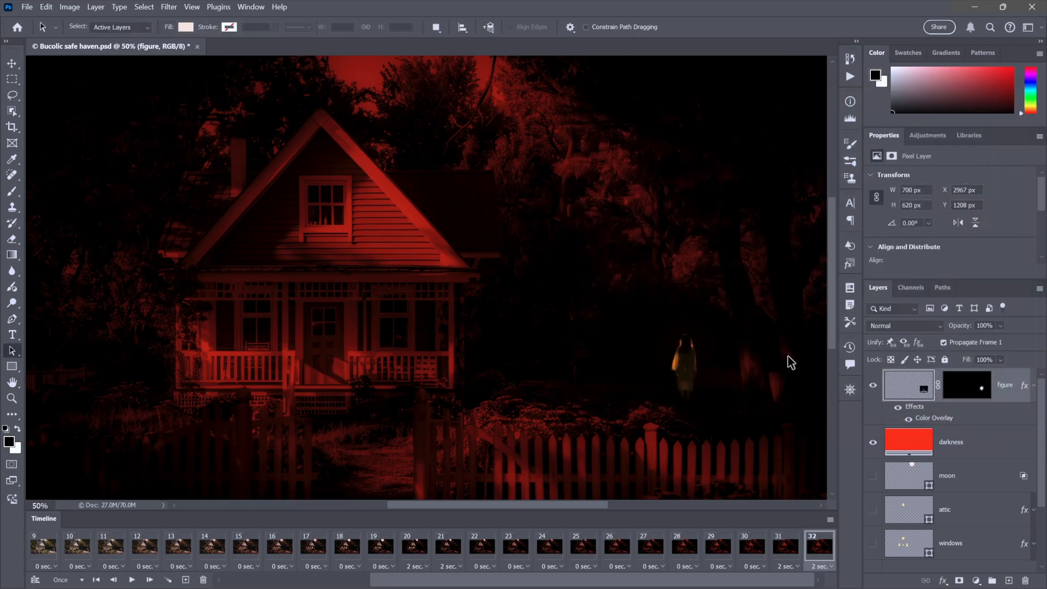
- Return to the first frame and play the whole animation through to frame 32
left_click_drag(380, 579, 239, 584)
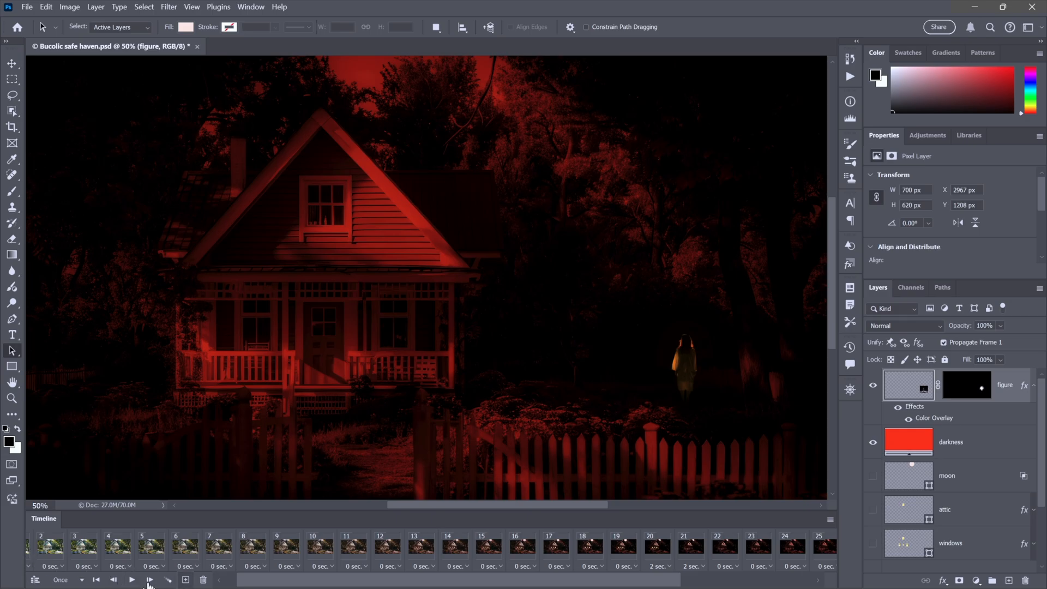
left_click(96, 580)
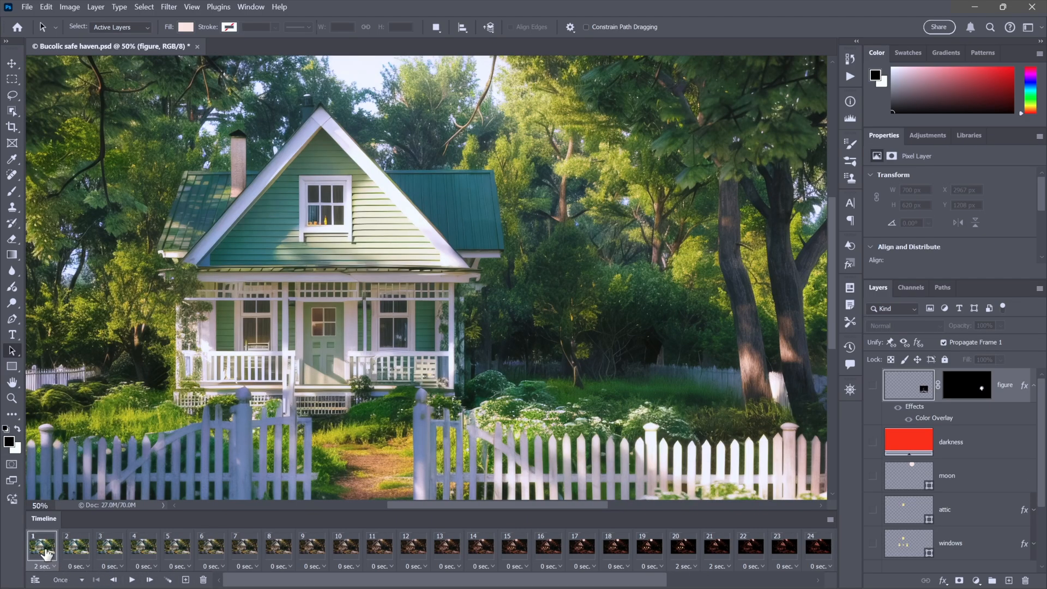
left_click(131, 579)
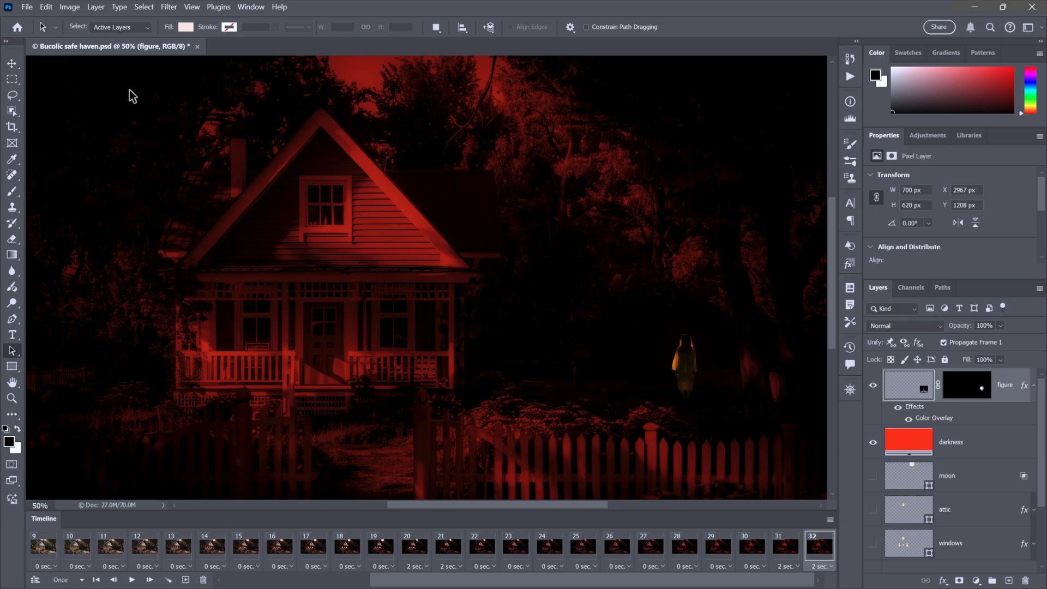
- Render all frames as the H.264 video "Bucolic safe haven.mp4" at 3840 x 2160, High Quality, 30 fps, replacing the existing file
left_click(27, 7)
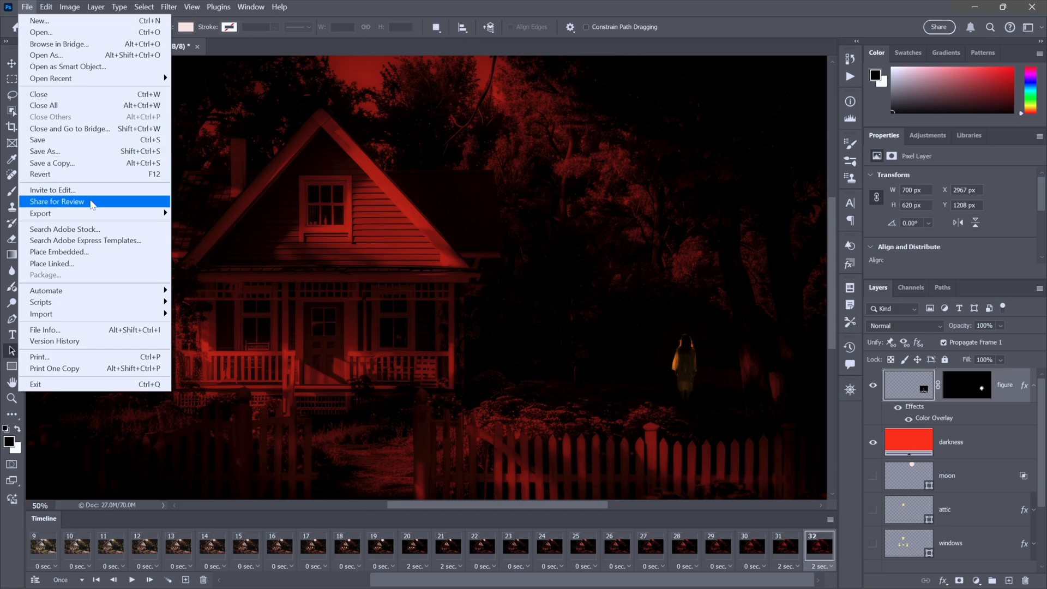
mouse_move(98, 218)
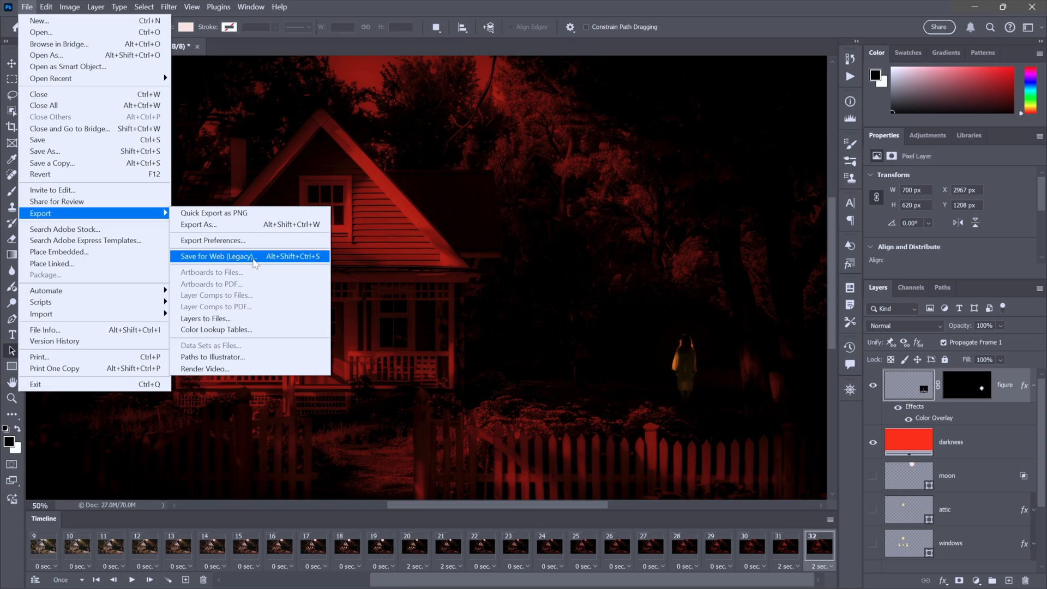
left_click(243, 370)
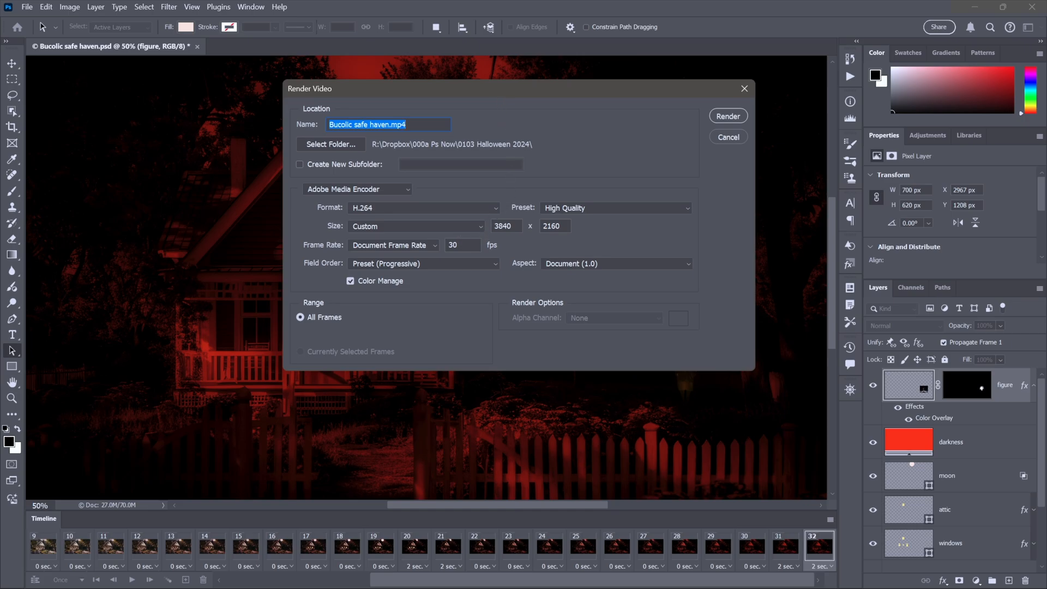
left_click_drag(515, 227, 494, 227)
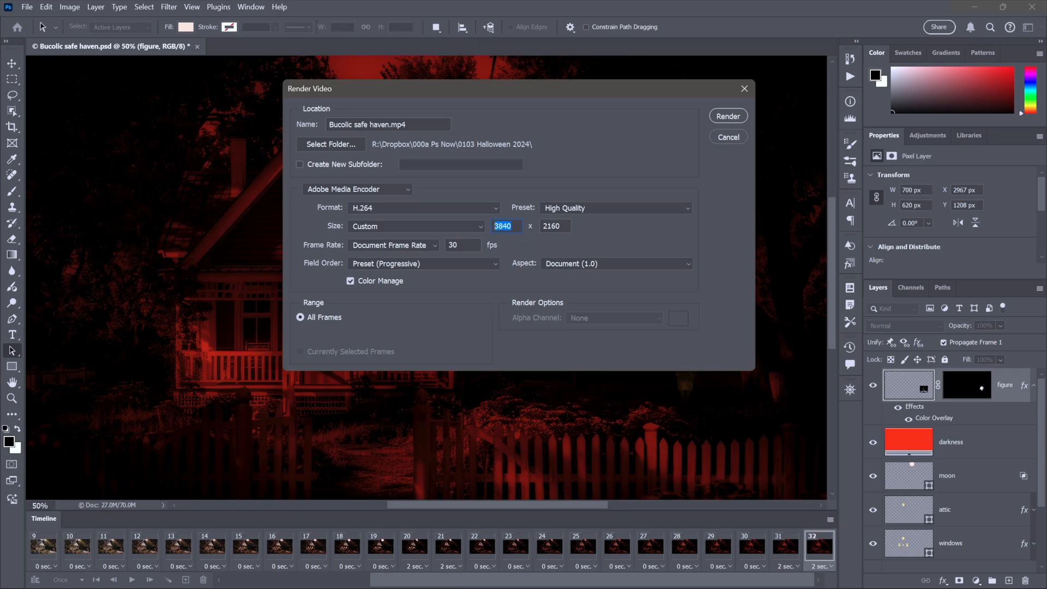
left_click(557, 226)
left_click(726, 117)
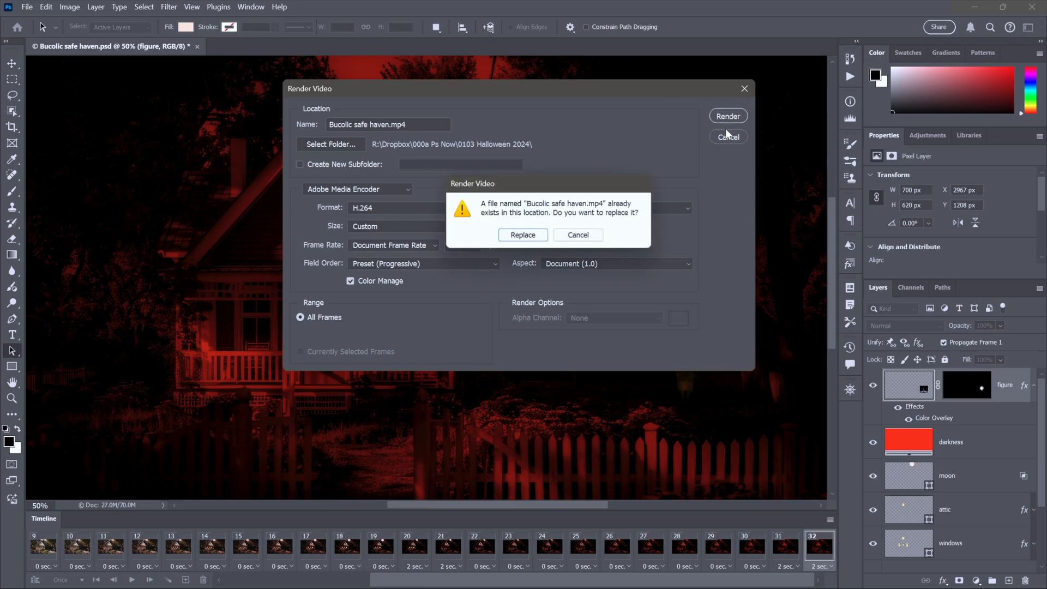
left_click(523, 240)
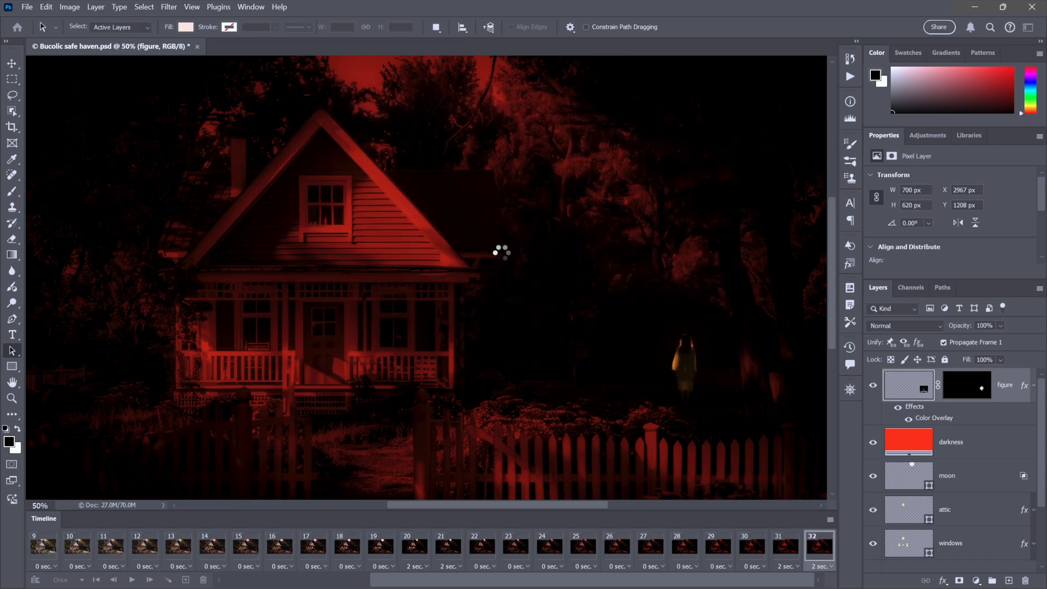